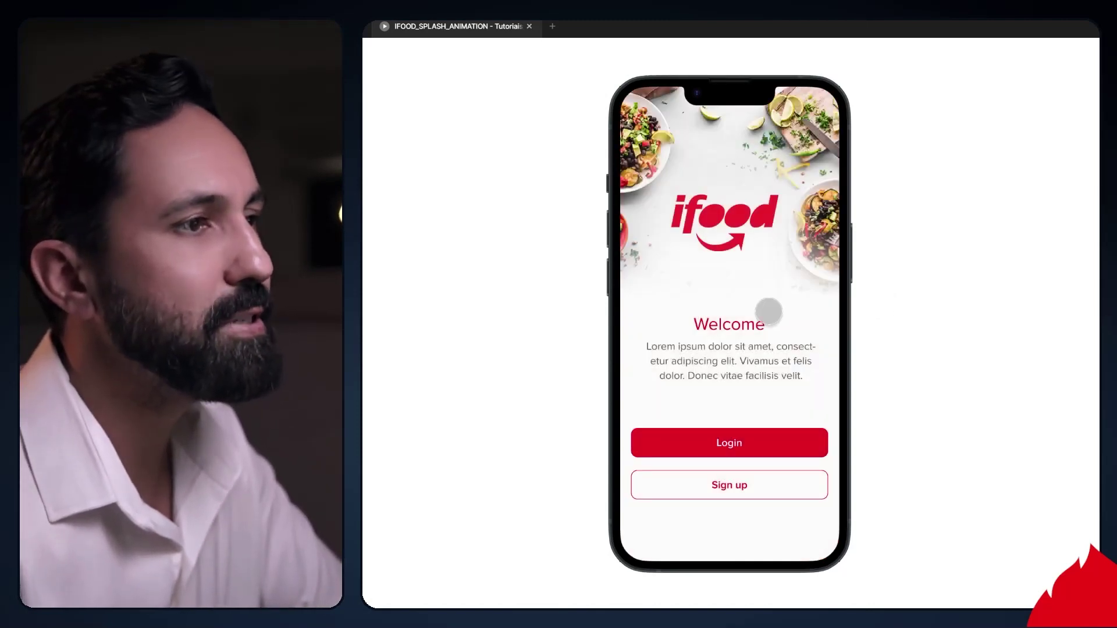
Replay the iFood splash animation in the running prototype preview
left_click(768, 312)
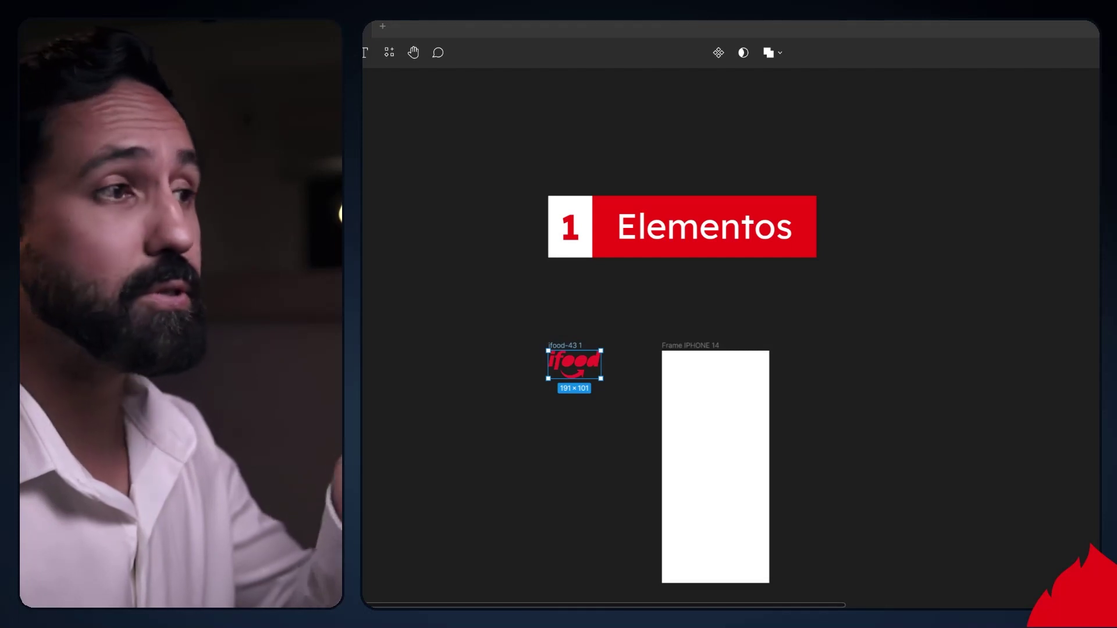
left_click(699, 351)
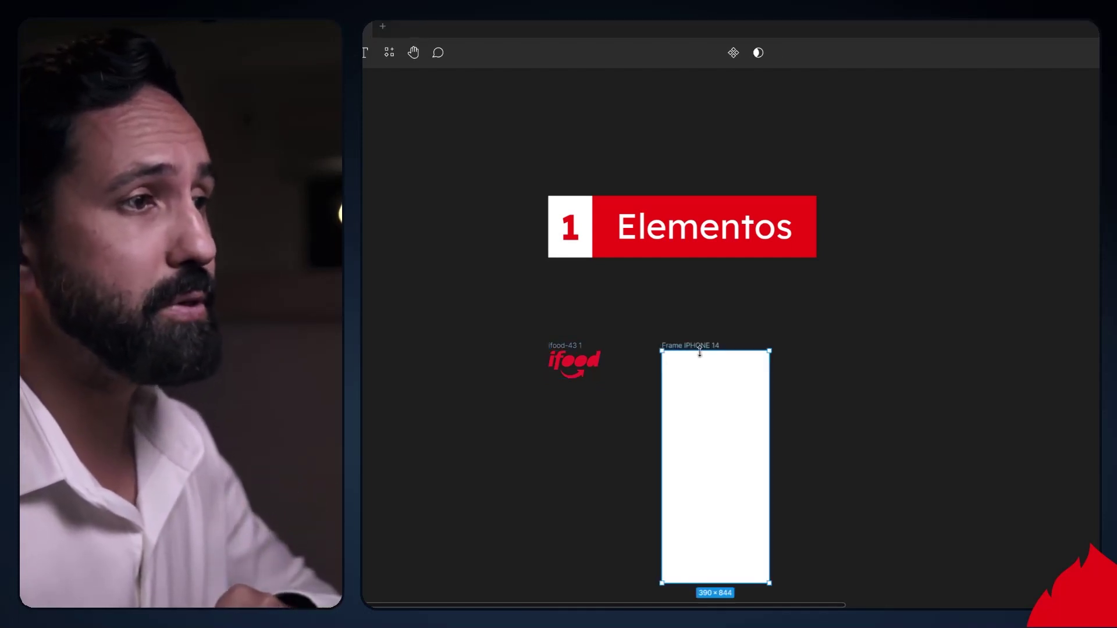
left_click(574, 362)
scroll(688, 496, "down", 5)
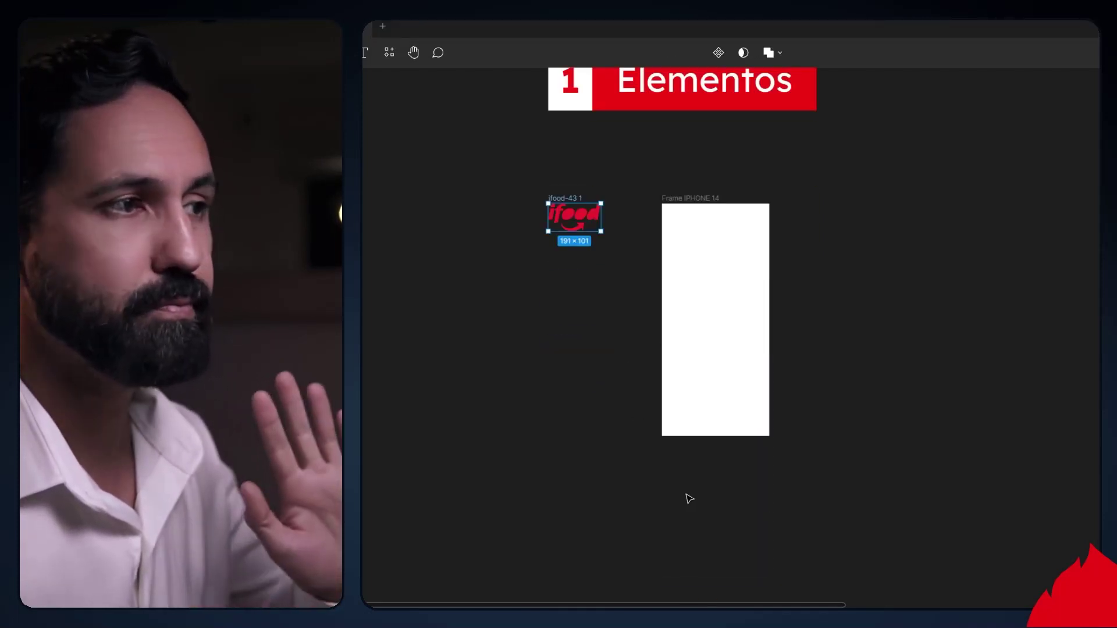
scroll(689, 499, "down", 4)
scroll(689, 499, "down", 10)
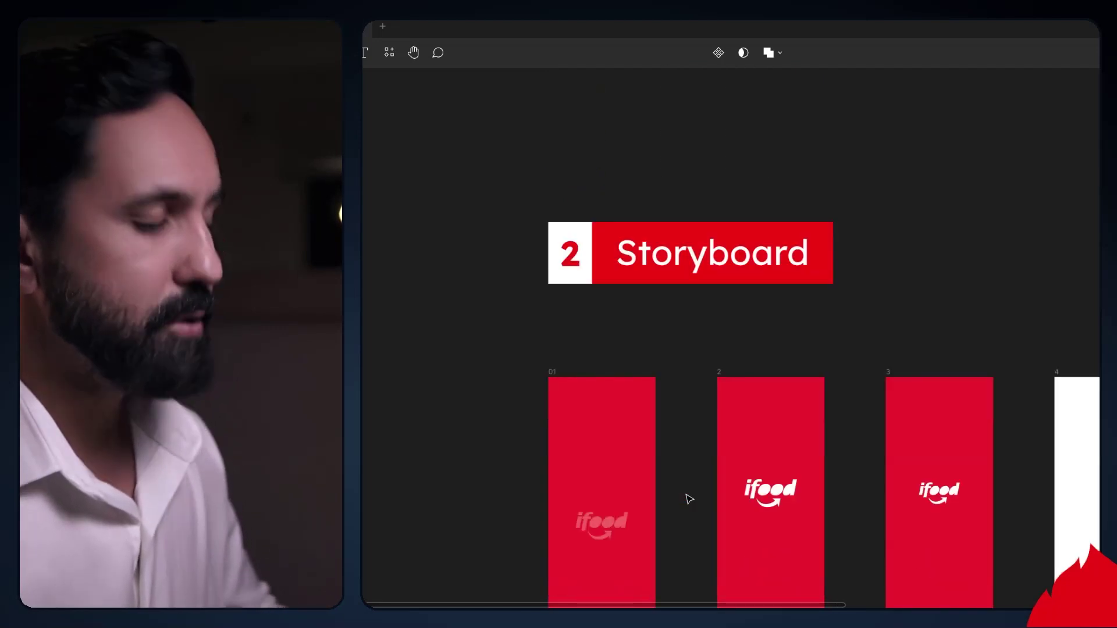
left_click_drag(688, 453, 565, 381)
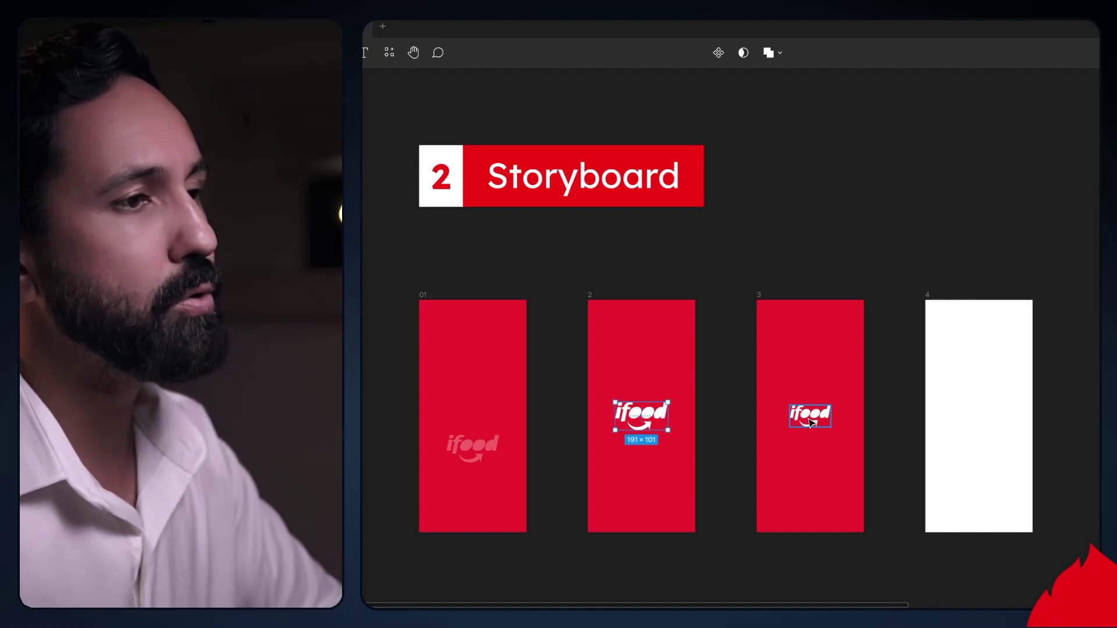
left_click(989, 389)
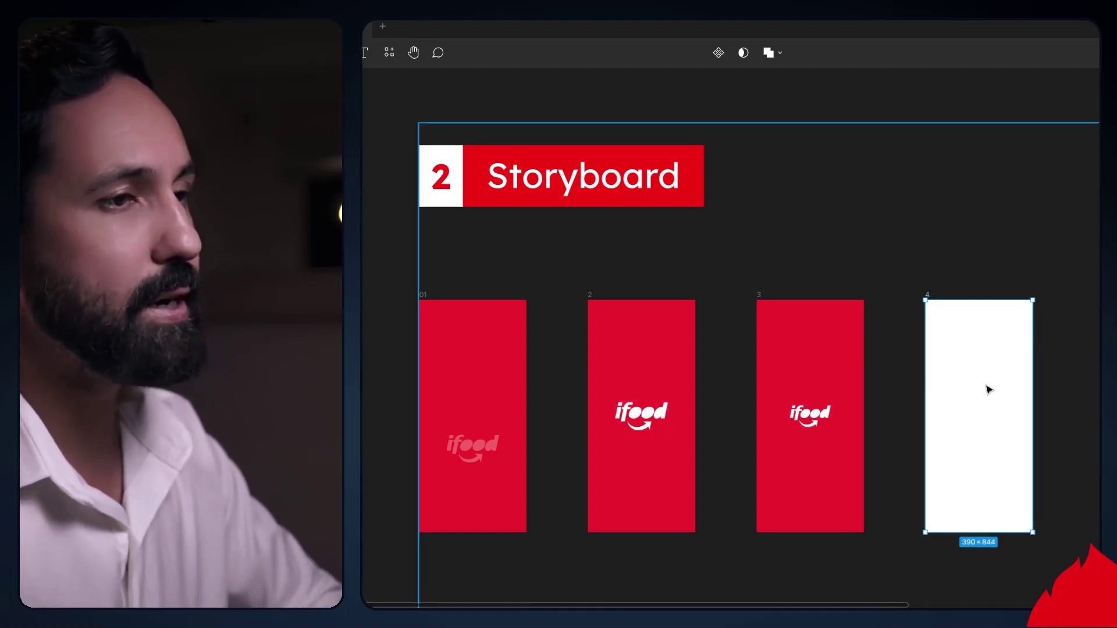
left_click_drag(989, 390, 835, 407)
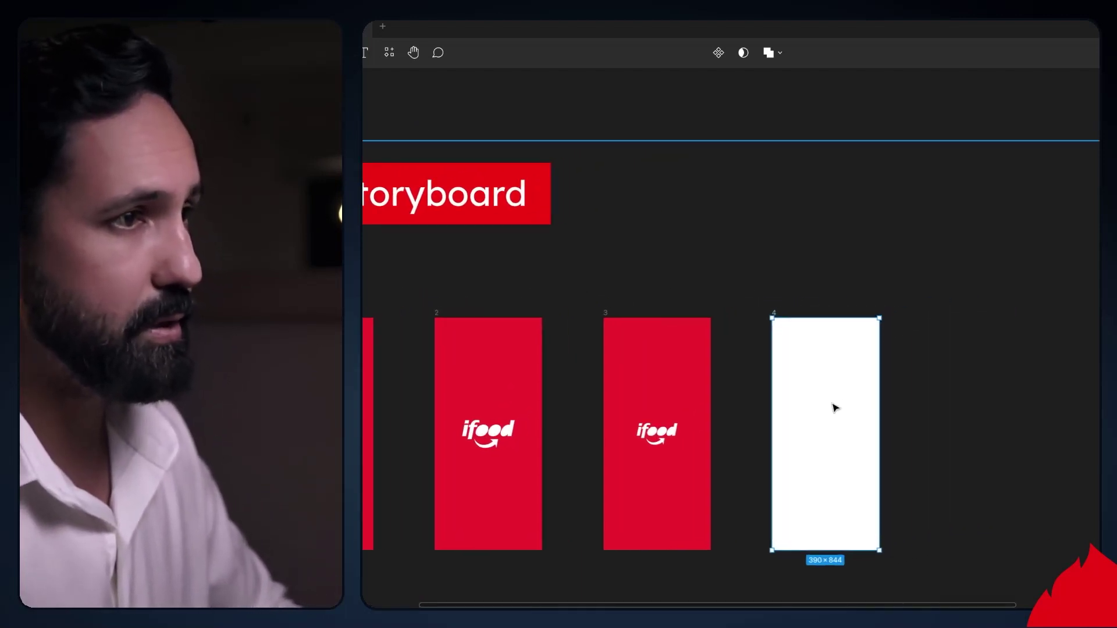
scroll(835, 407, "down", 2)
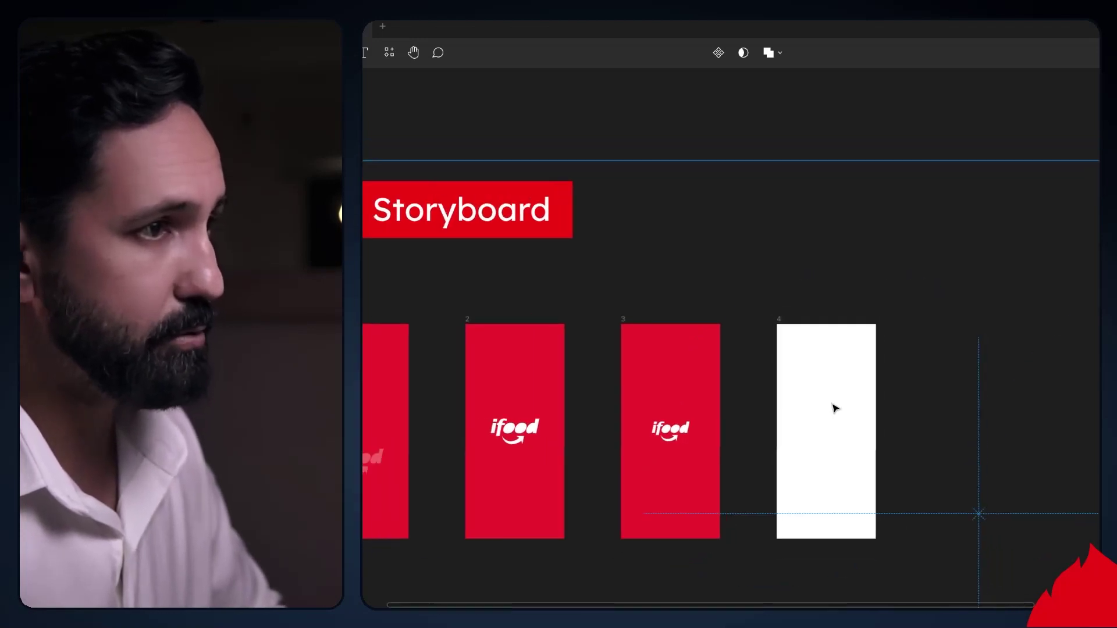
scroll(834, 407, "down", 3)
scroll(848, 420, "down", 2)
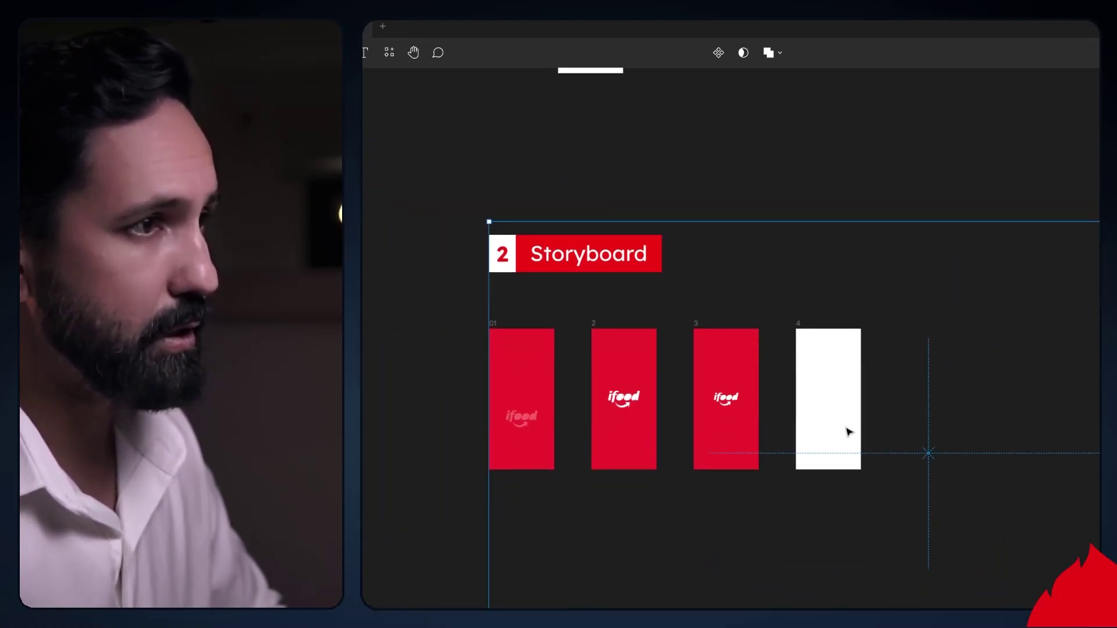
scroll(844, 407, "down", 1)
scroll(839, 398, "up", 1)
Undo the accidental section resize with Ctrl+Z and clear the selection
scroll(838, 398, "down", 3)
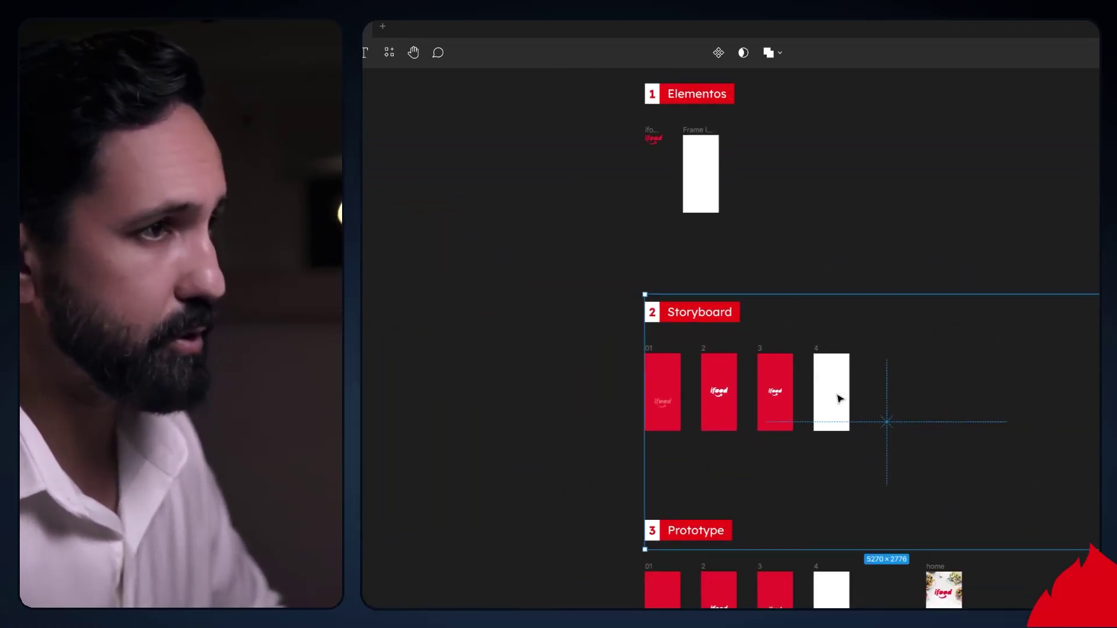
scroll(843, 396, "down", 1)
left_click_drag(1051, 319, 859, 396)
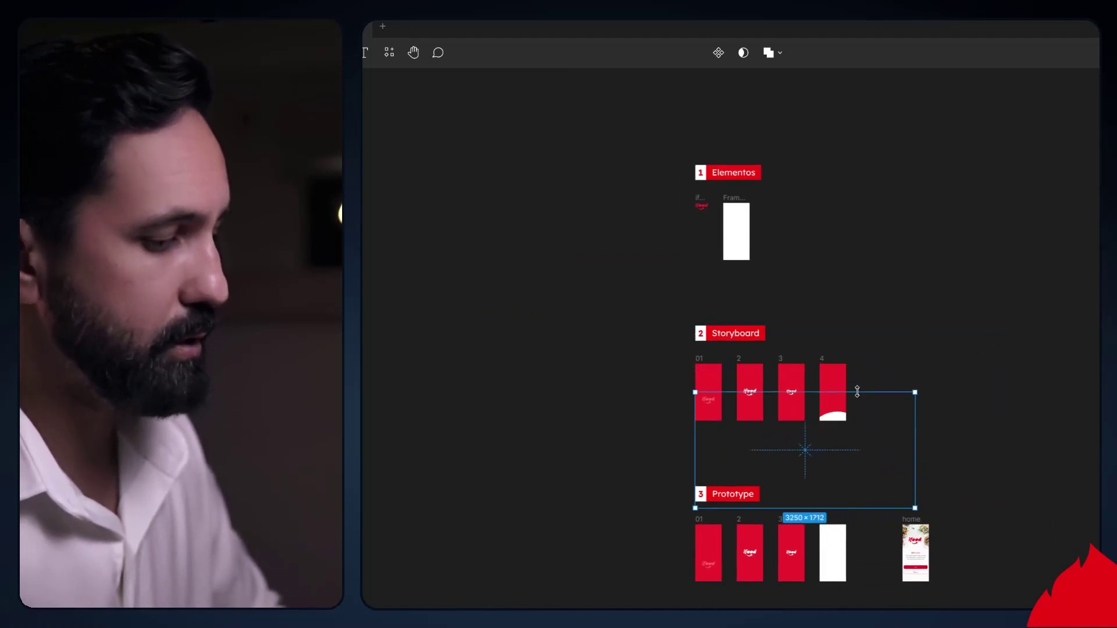
key("ctrl+z")
left_click(861, 301)
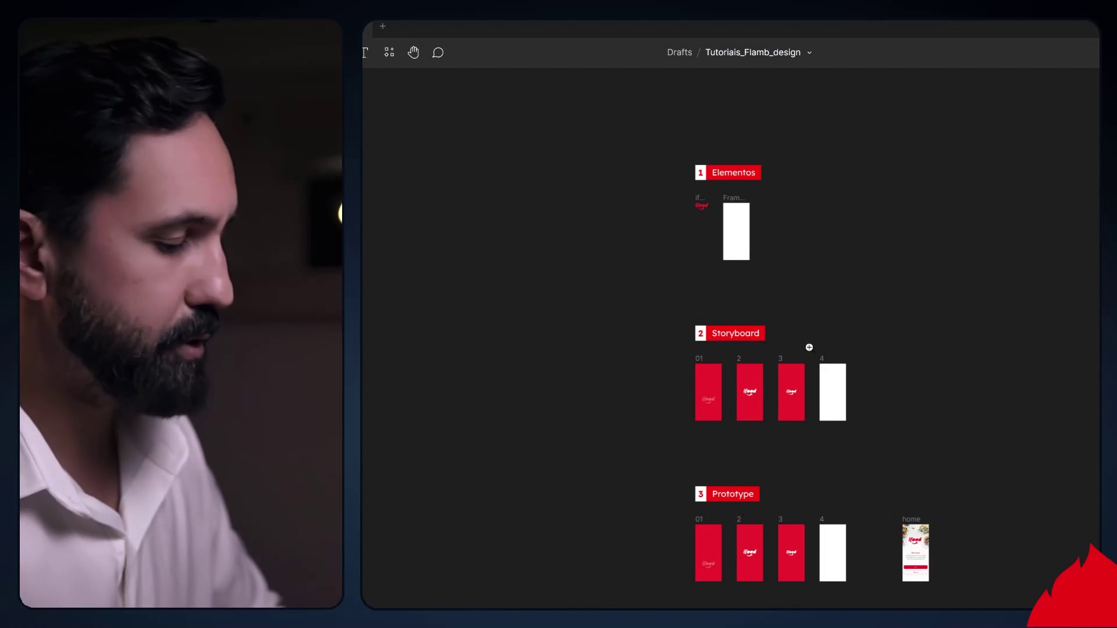
Inspect frame 01's After delay link to frame 2 (1400ms, Smart animate, 800ms)
scroll(756, 407, "up", 5)
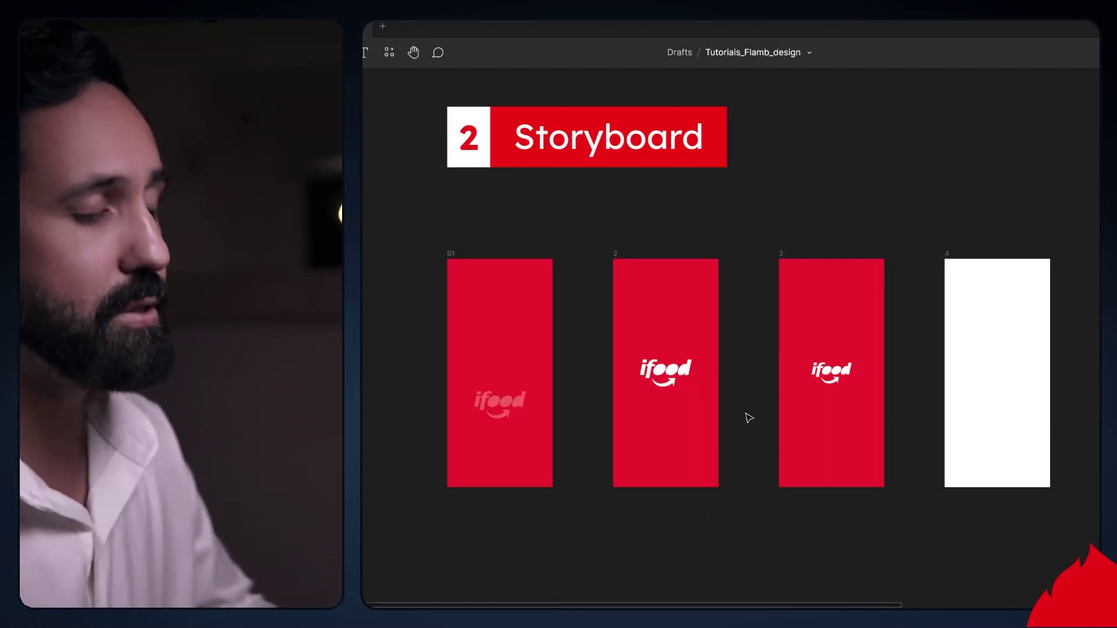
scroll(749, 417, "down", 5)
left_click_drag(765, 568, 724, 419)
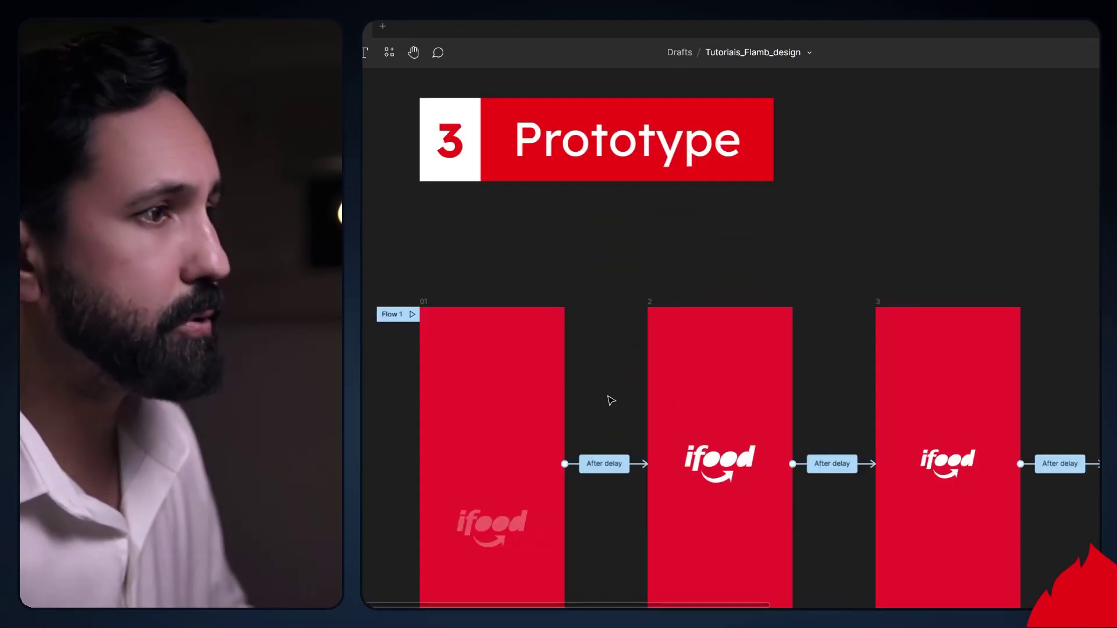
left_click(636, 451)
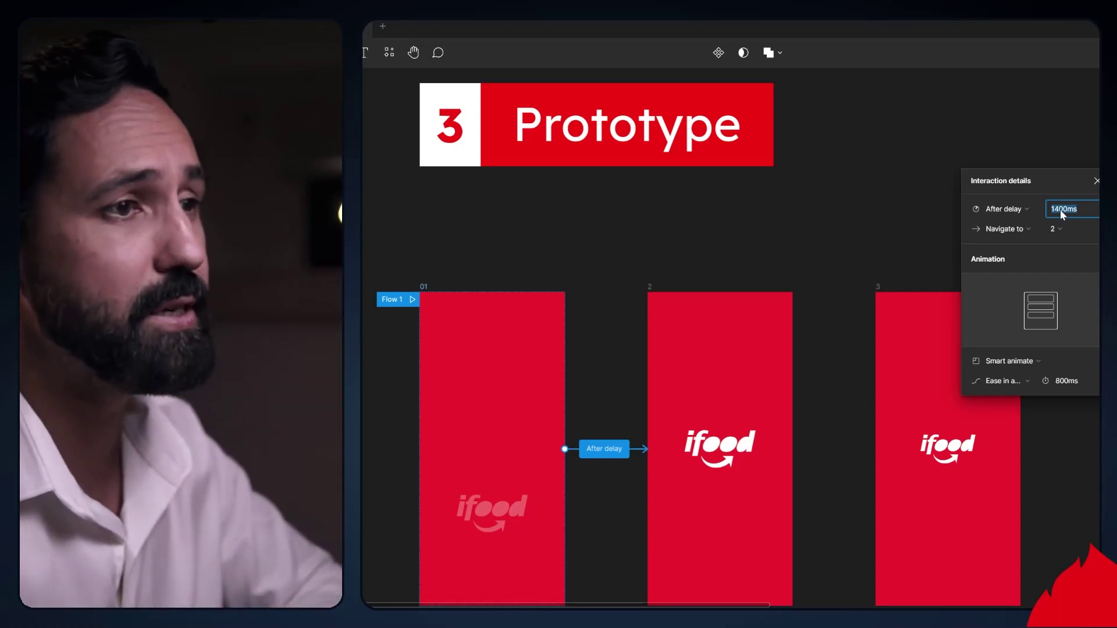
Confirm the 01→2 link keeps Ease in and out easing and 800ms duration
left_click(1011, 380)
left_click(1012, 381)
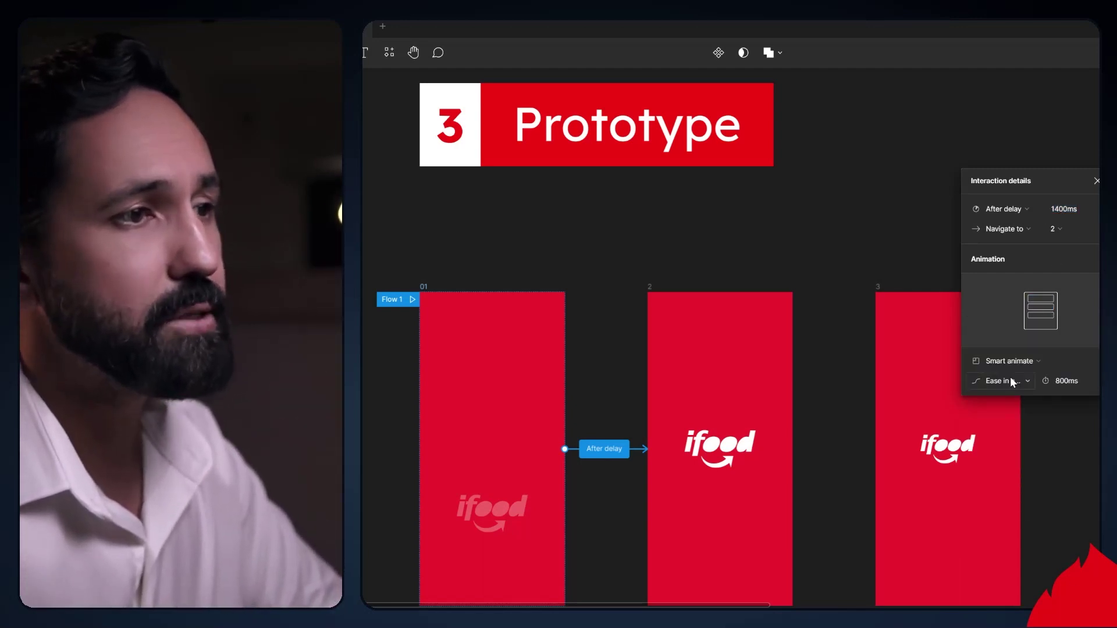
left_click(1062, 382)
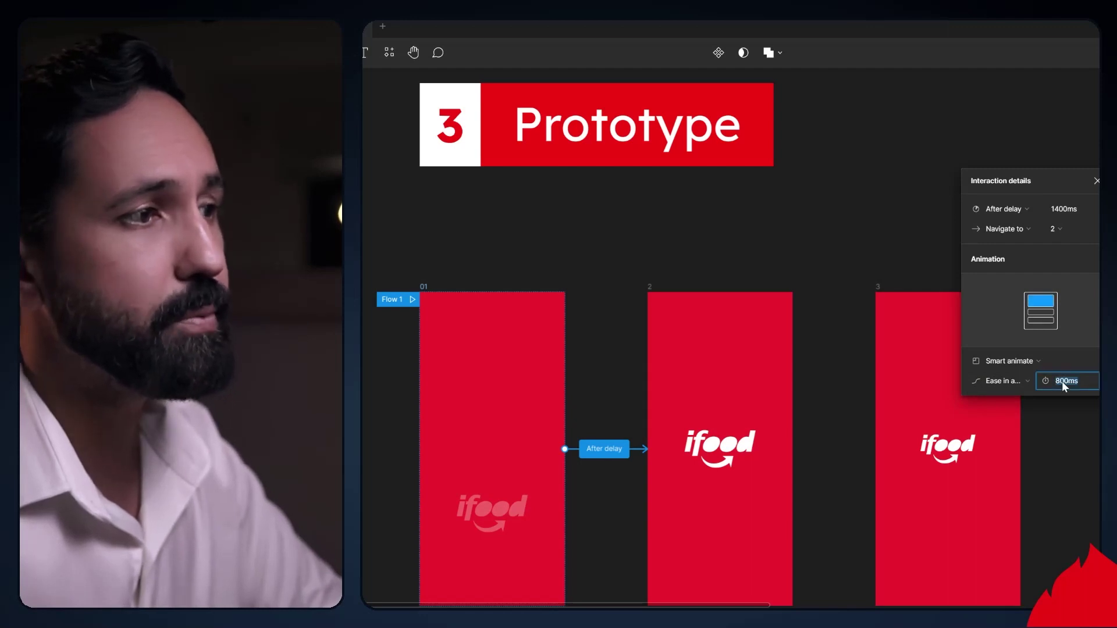
Review the 2→3 and 3→4 delay links, including the 400ms duration
left_click(649, 288)
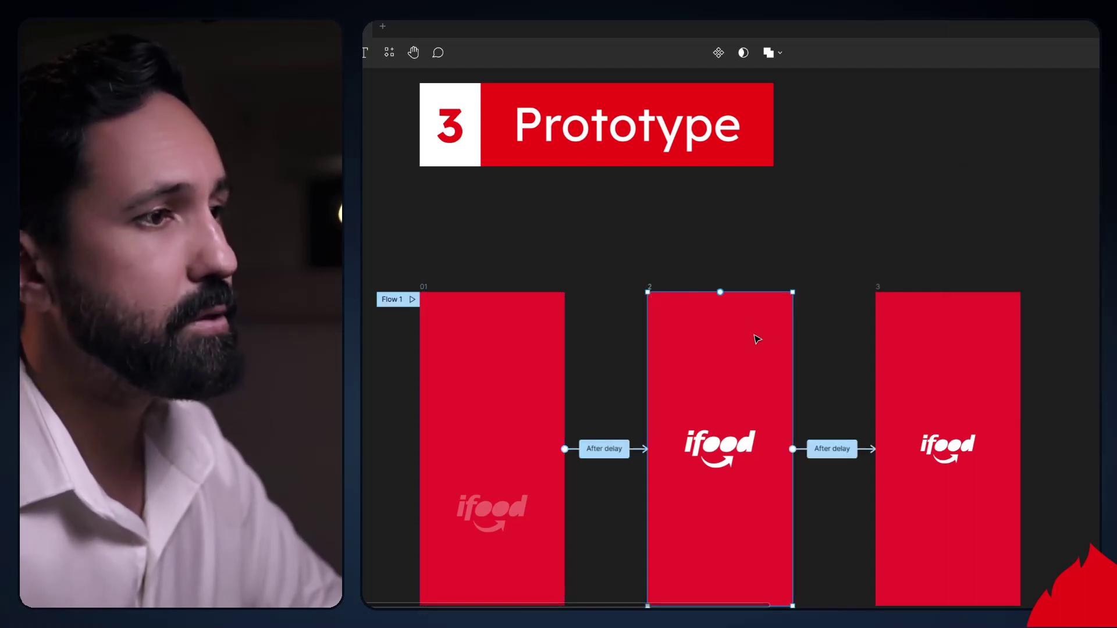
left_click(855, 448)
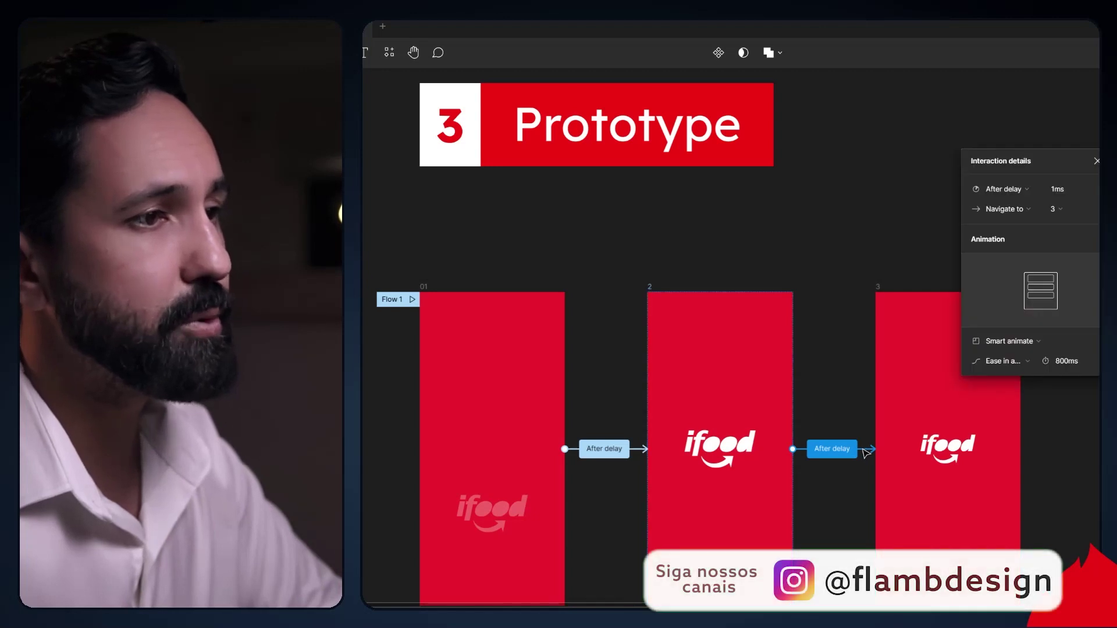
left_click(863, 360)
scroll(851, 346, "right", 5)
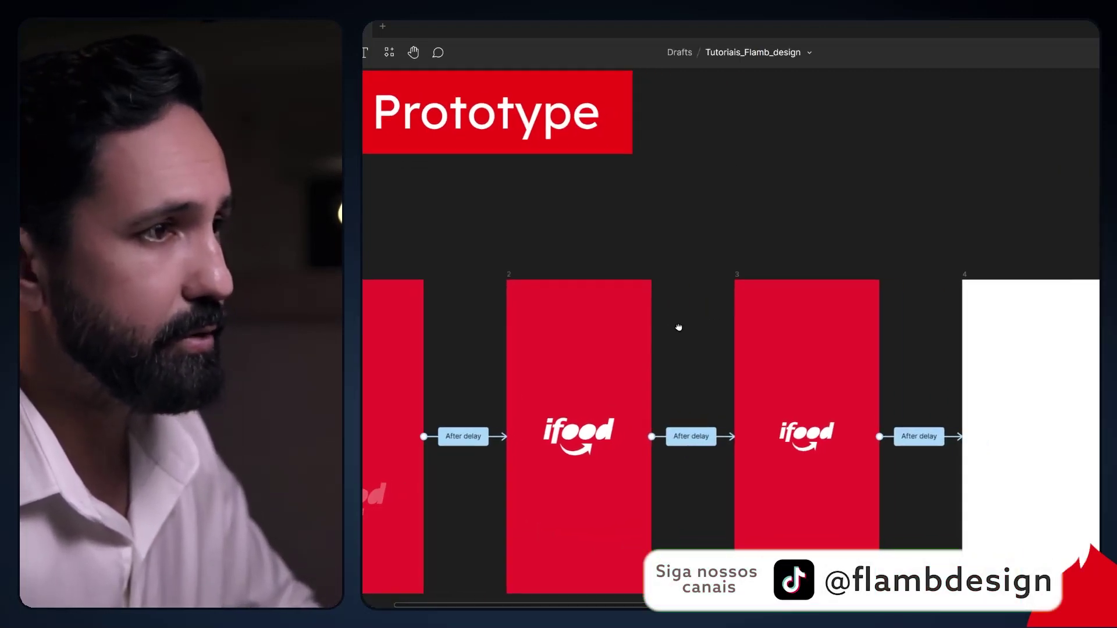
left_click(891, 433)
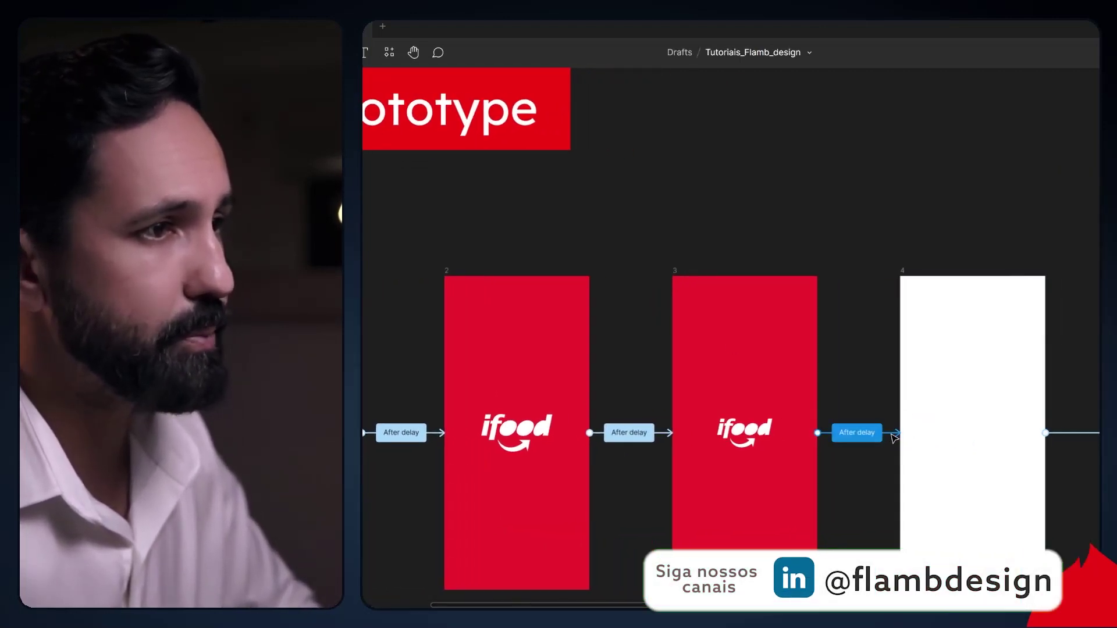
left_click(1066, 365)
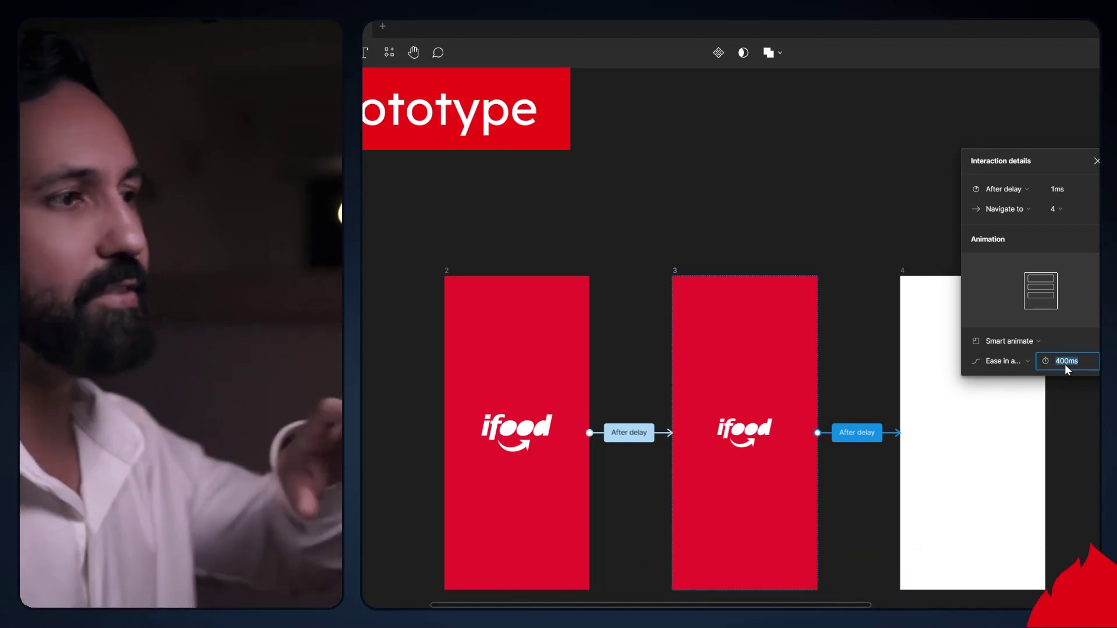
Review frame 4's link to home: 1ms delay, Smart animate, 800ms
left_click(765, 436)
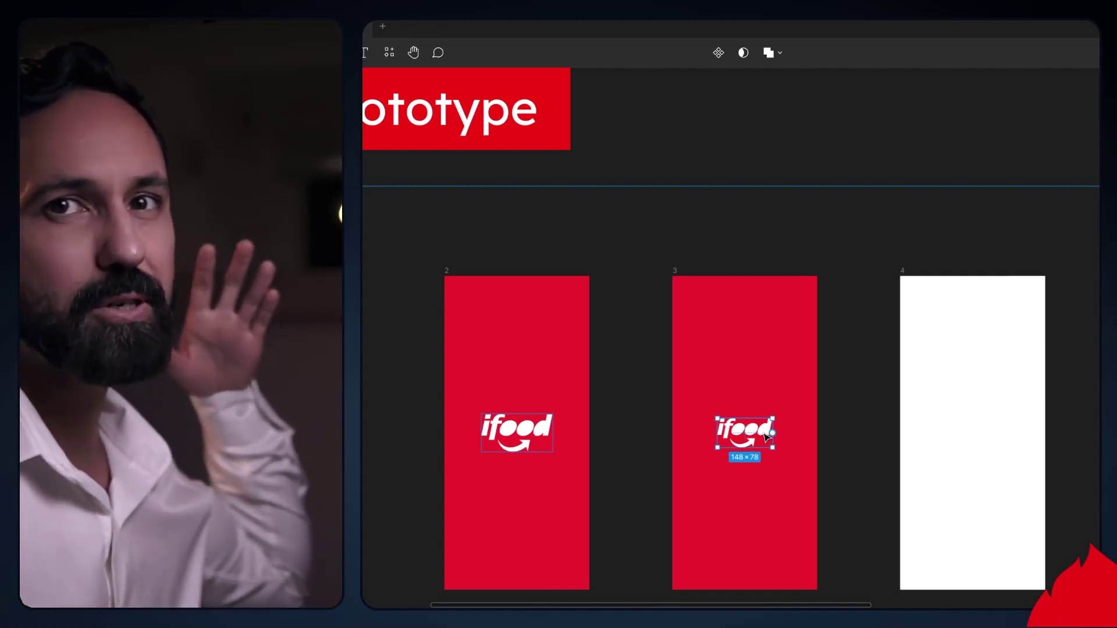
left_click(935, 357)
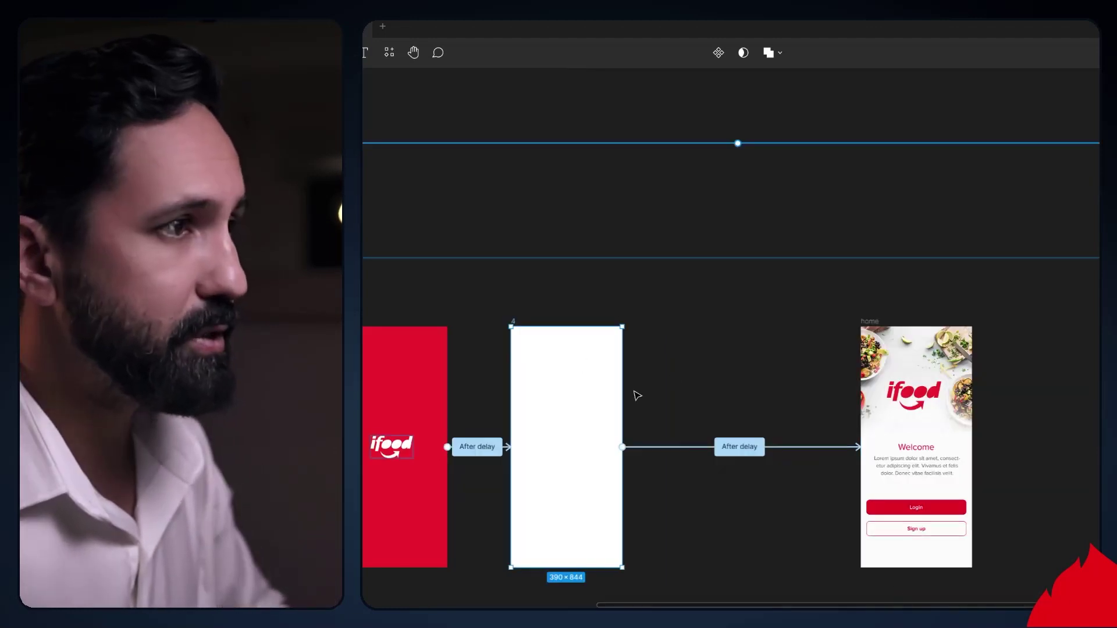
left_click(736, 459)
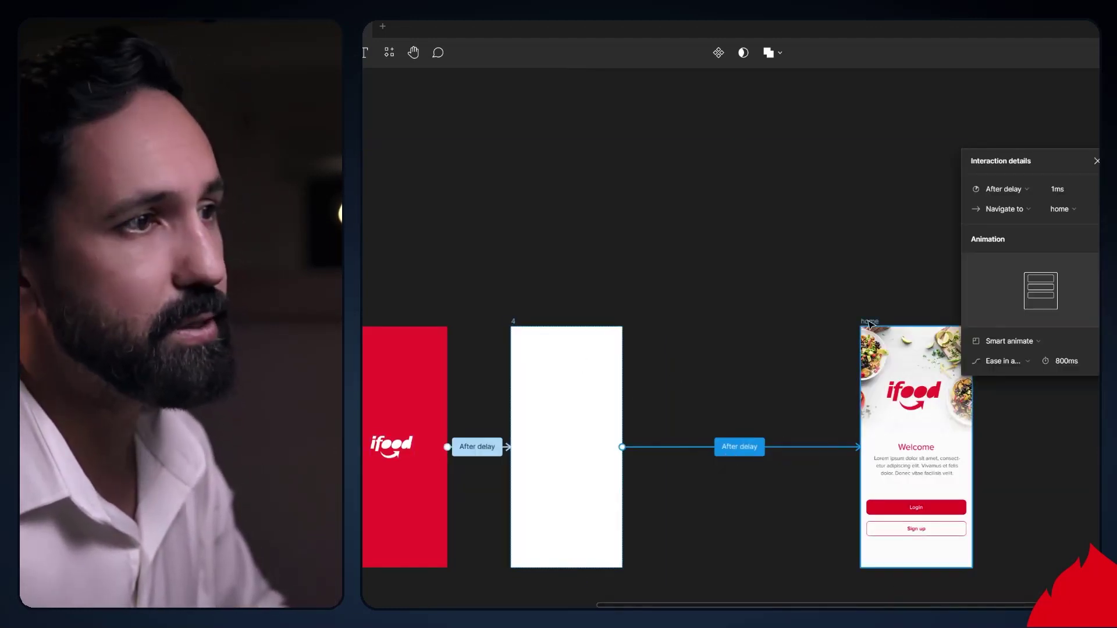
left_click_drag(841, 302, 749, 313)
left_click(775, 333)
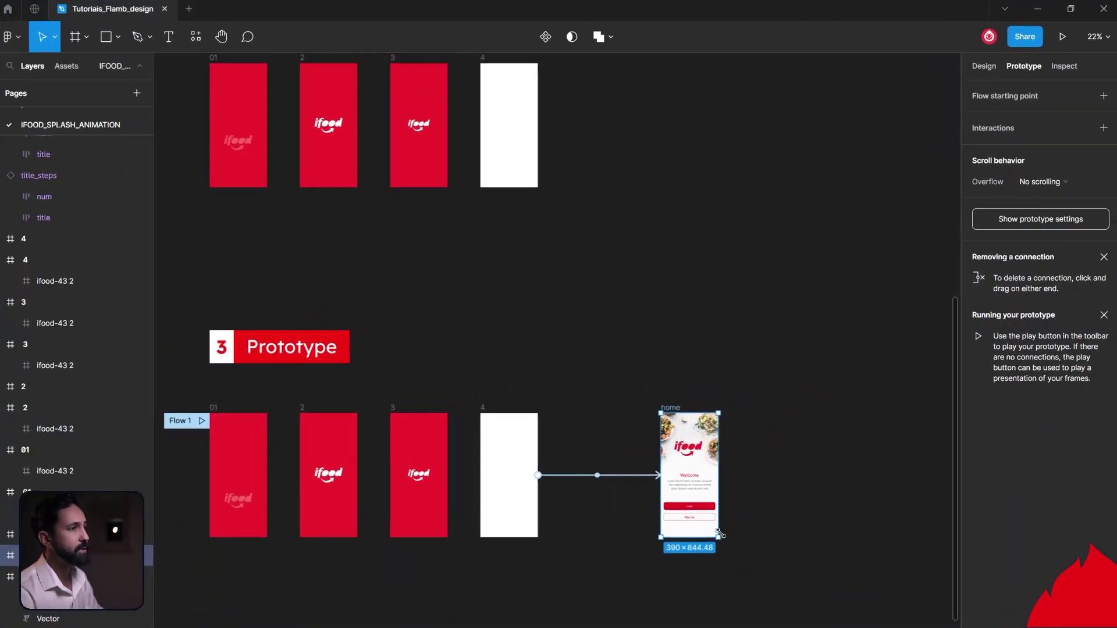
Zoom to 46% on the duplicated white iPhone frame and ifood logo, deselecting them
scroll(725, 538, "up", 5)
scroll(523, 436, "up", 5)
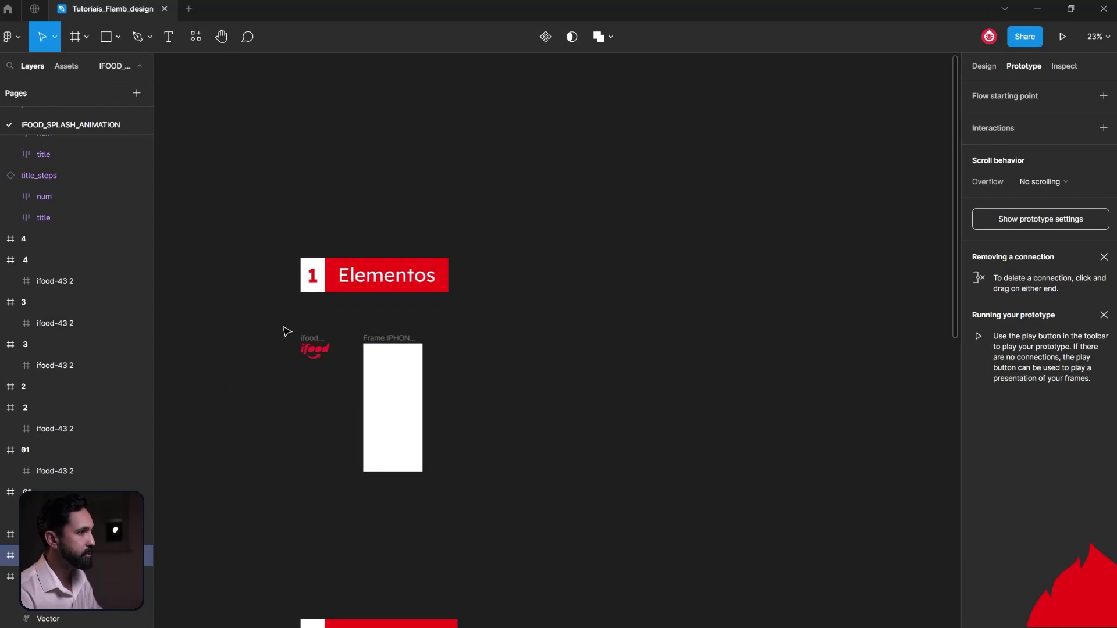
mouse_move(281, 324)
left_mouse_down()
mouse_move(414, 428)
mouse_move(397, 415)
mouse_move(776, 428)
left_mouse_up()
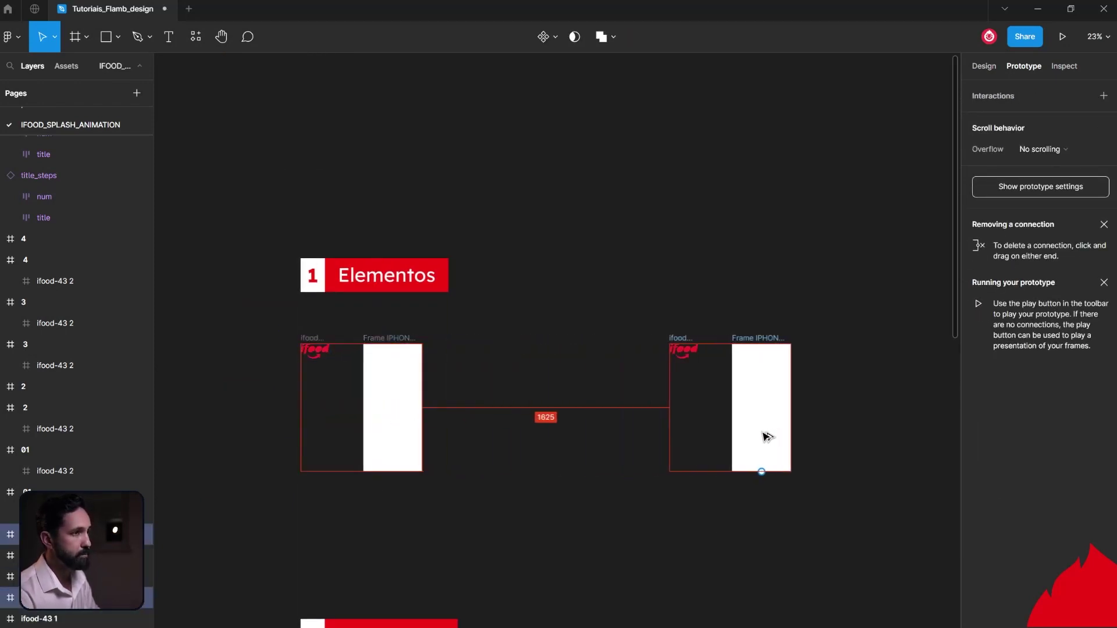
left_click(829, 407)
Fill Frame IPHONE 15 with the logo's red EA1D2C using the eyedropper
scroll(826, 398, "up", 3)
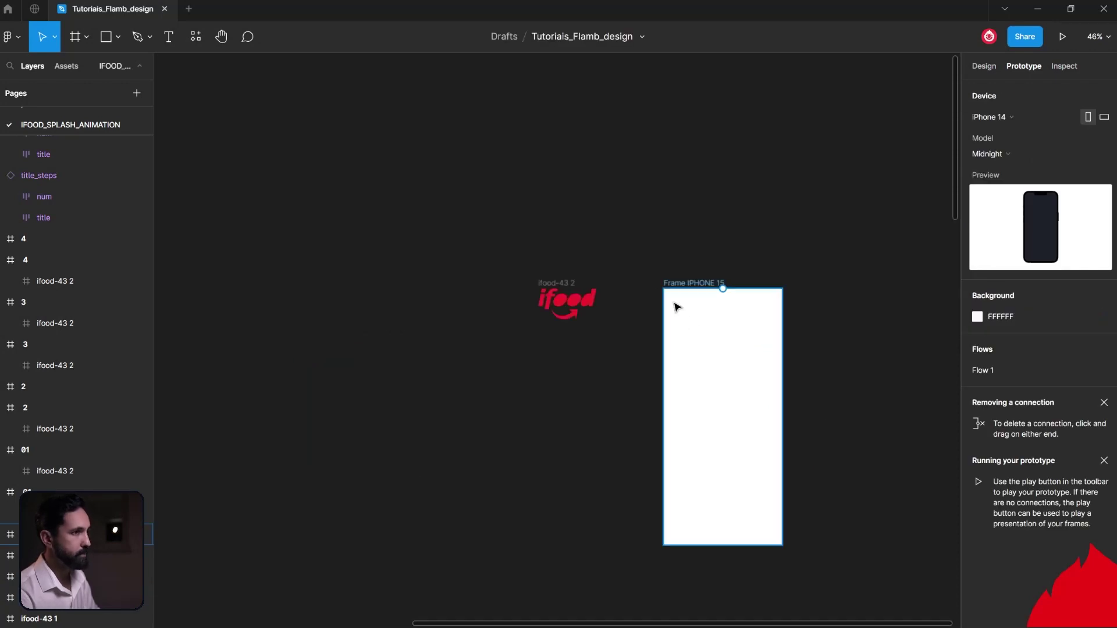
left_click(690, 284)
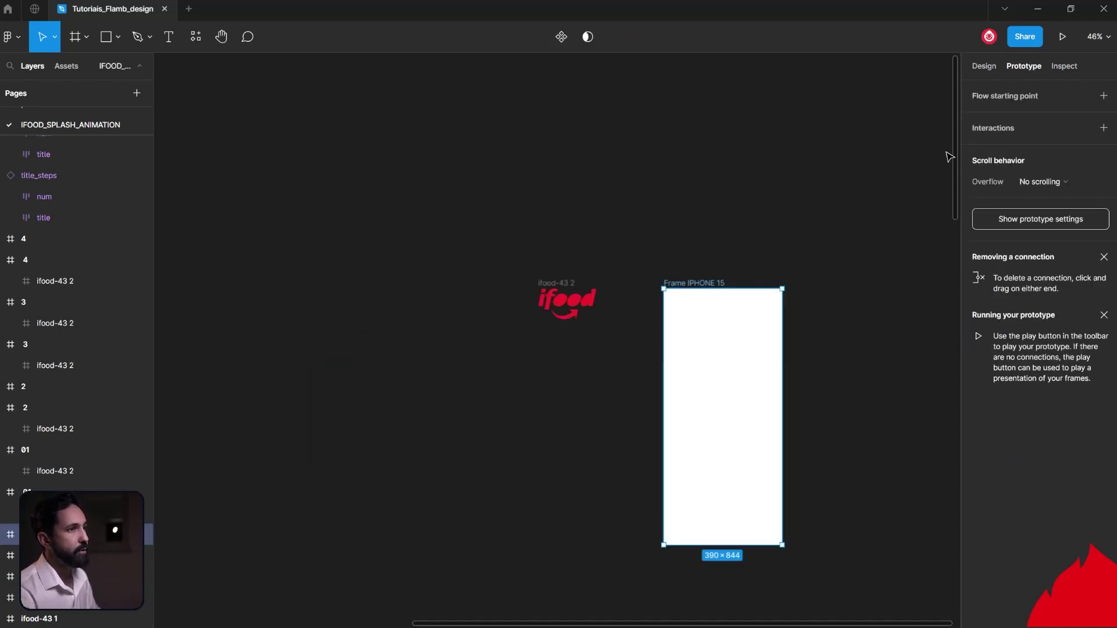
left_click(983, 65)
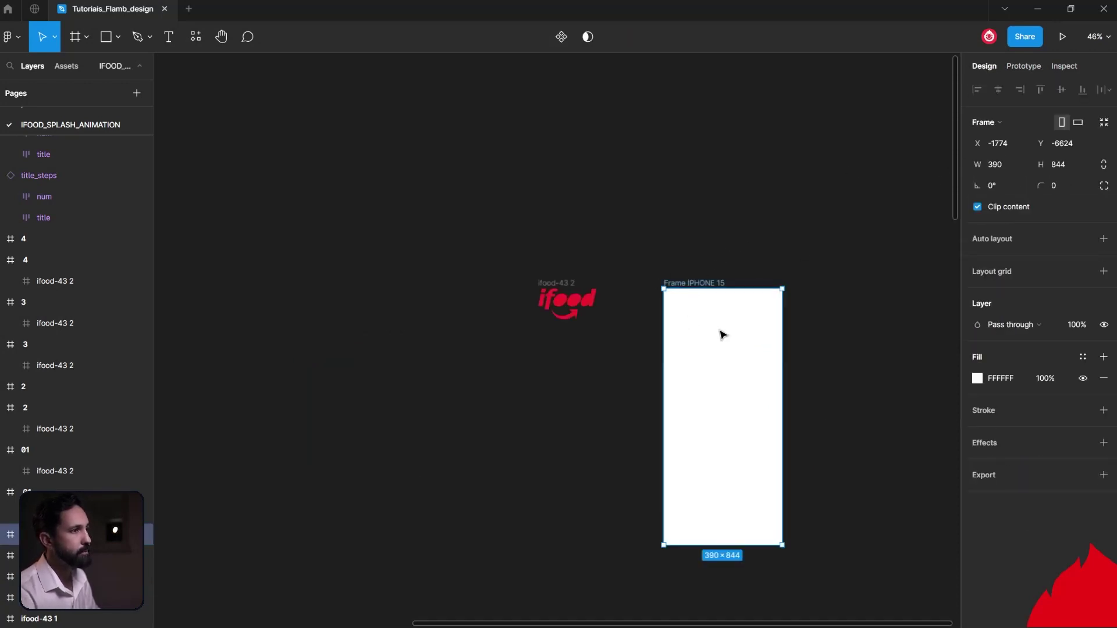
key("i")
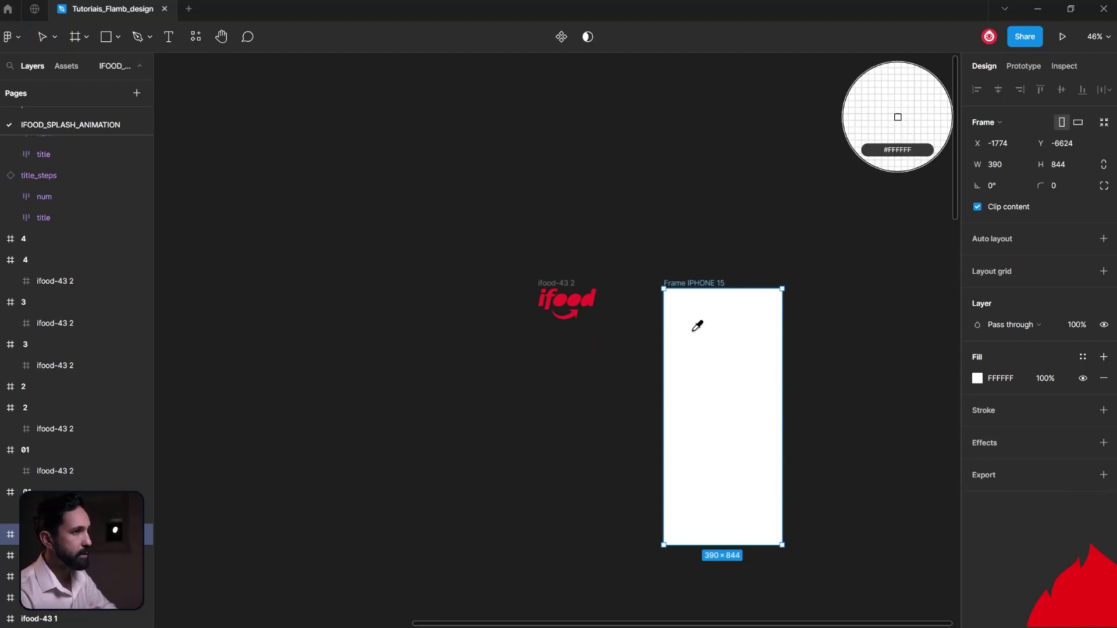
left_click(593, 299)
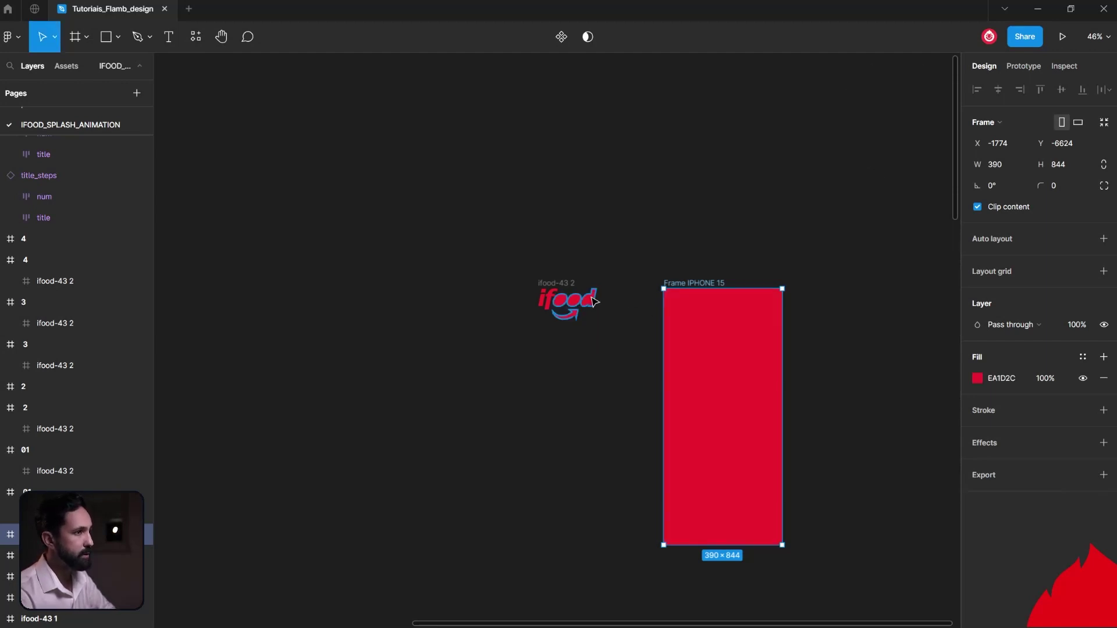
Recolour the ifood logo white and centre it inside the red frame
left_click(553, 287)
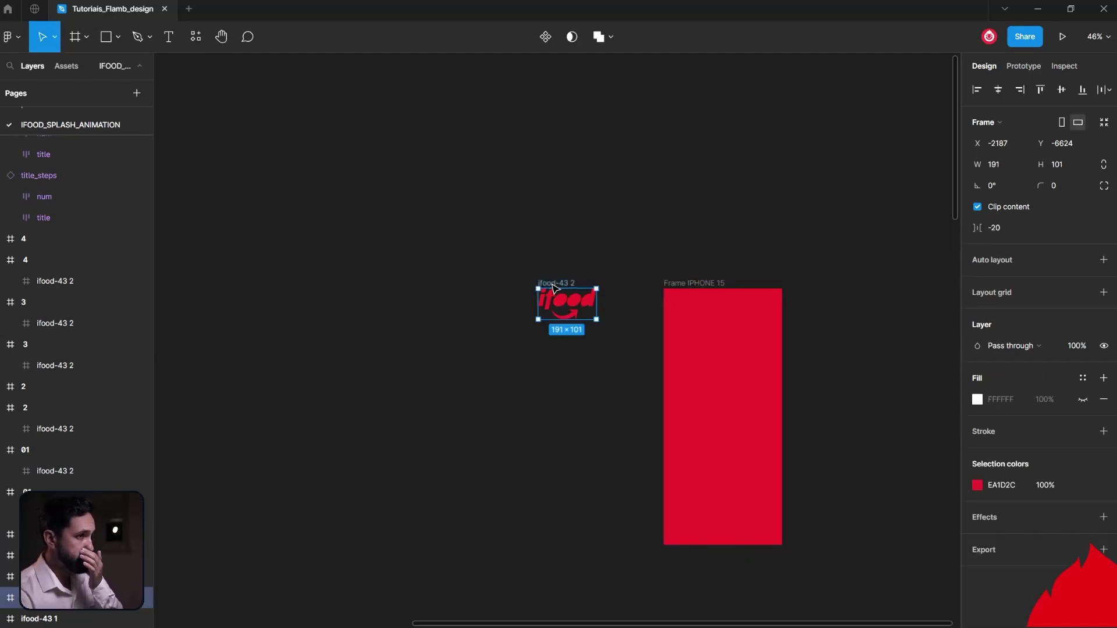
left_click(977, 485)
left_click_drag(875, 383, 735, 218)
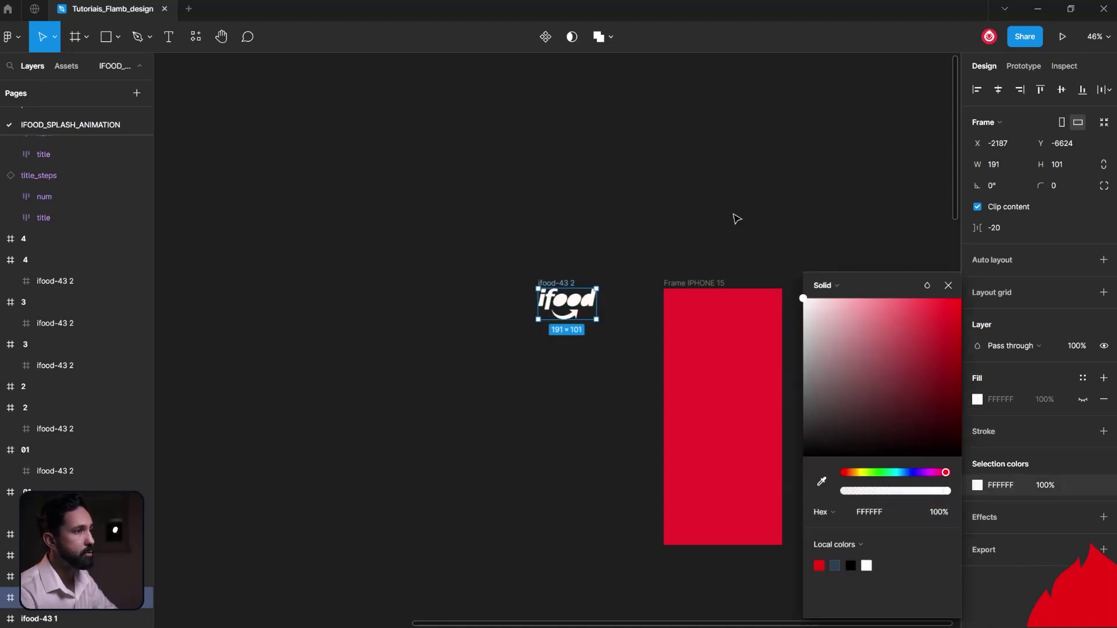
left_click(633, 234)
mouse_move(563, 287)
left_mouse_down()
mouse_move(696, 336)
mouse_move(725, 395)
left_mouse_up()
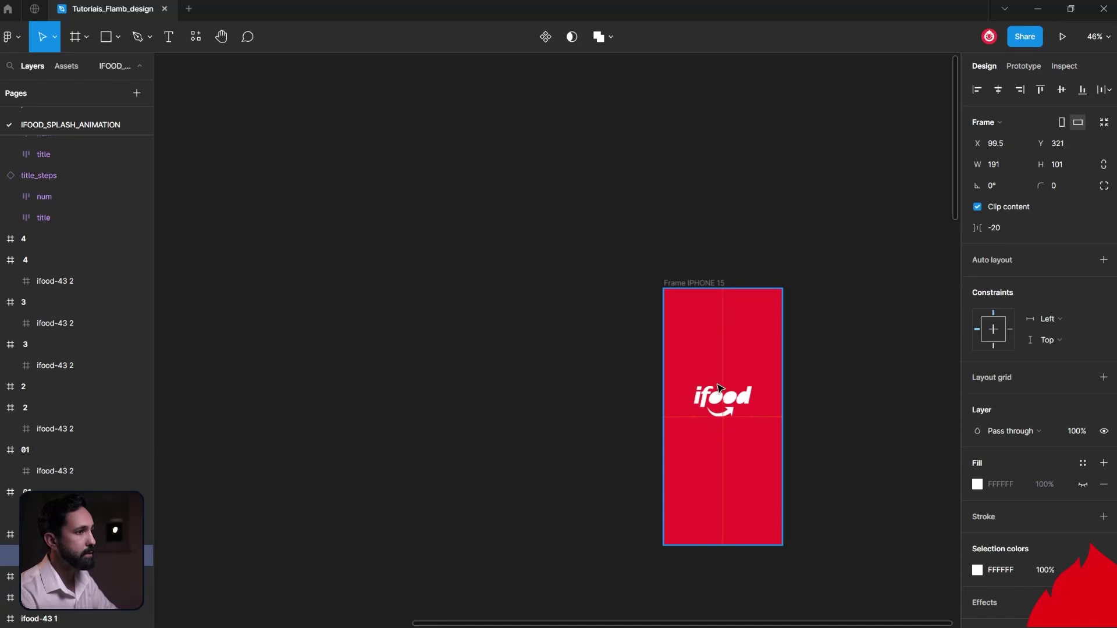
left_click(851, 407)
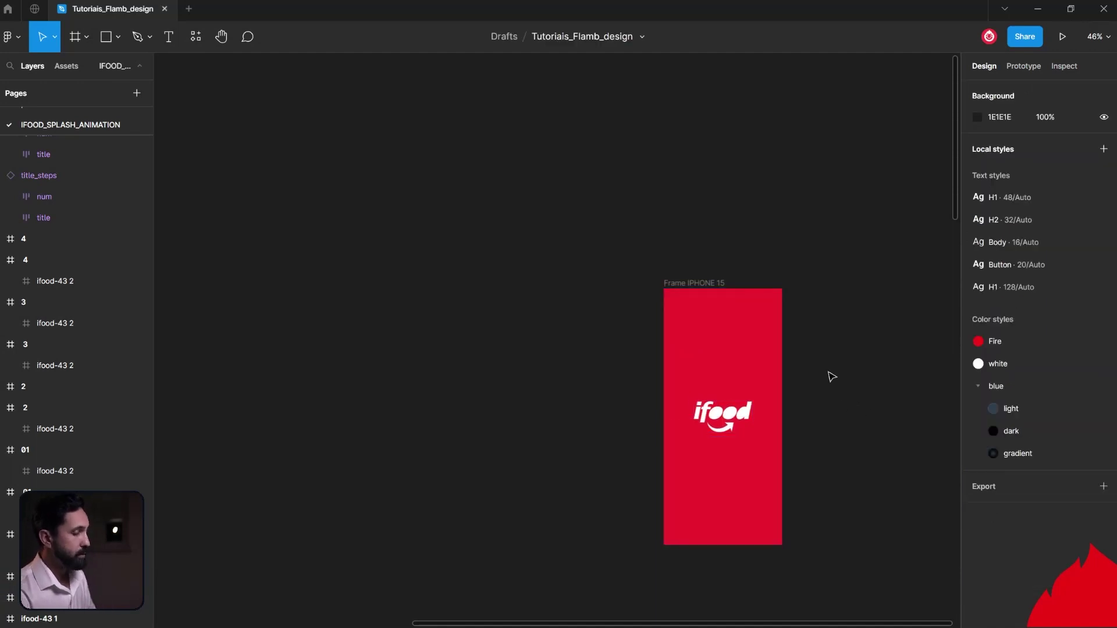
Alt-drag Frame IPHONE 15 three times to create Frames IPHONE 16, 17 and 18
left_click_drag(707, 286, 865, 289)
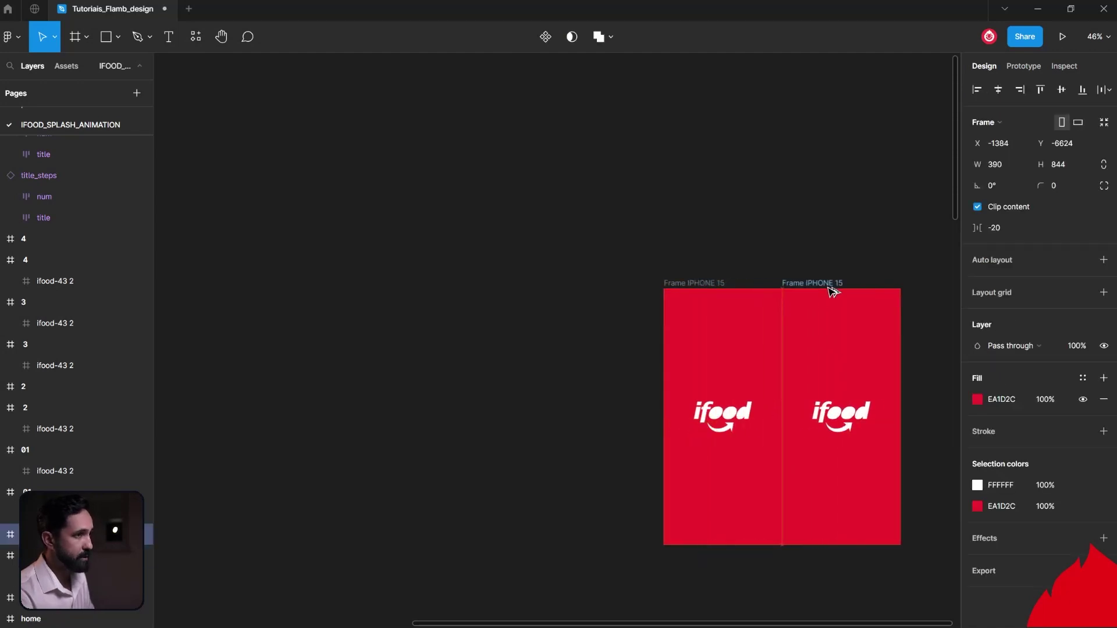
scroll(860, 285, "right", 5)
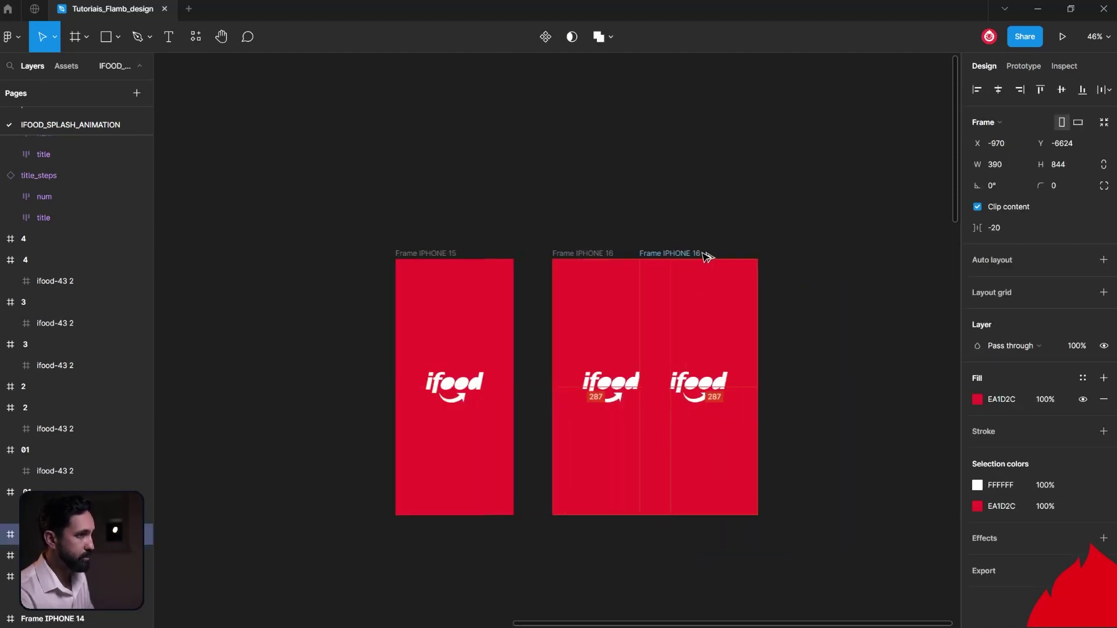
left_click_drag(606, 253, 756, 253)
scroll(691, 375, "up", 2, "ctrl")
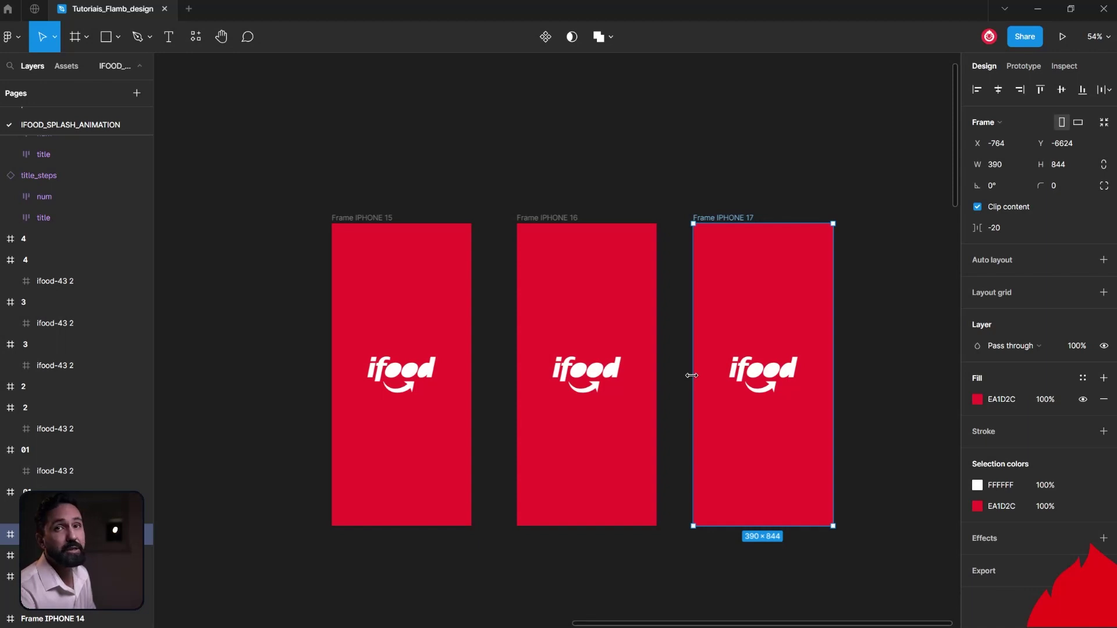
scroll(743, 237, "right", 5)
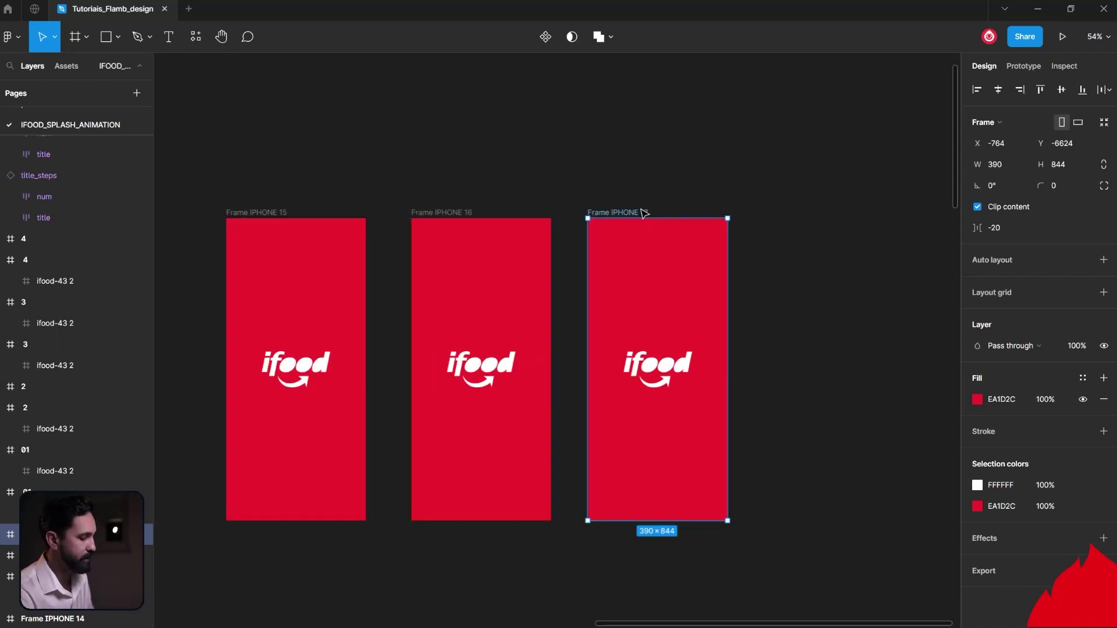
left_click_drag(642, 217, 815, 222)
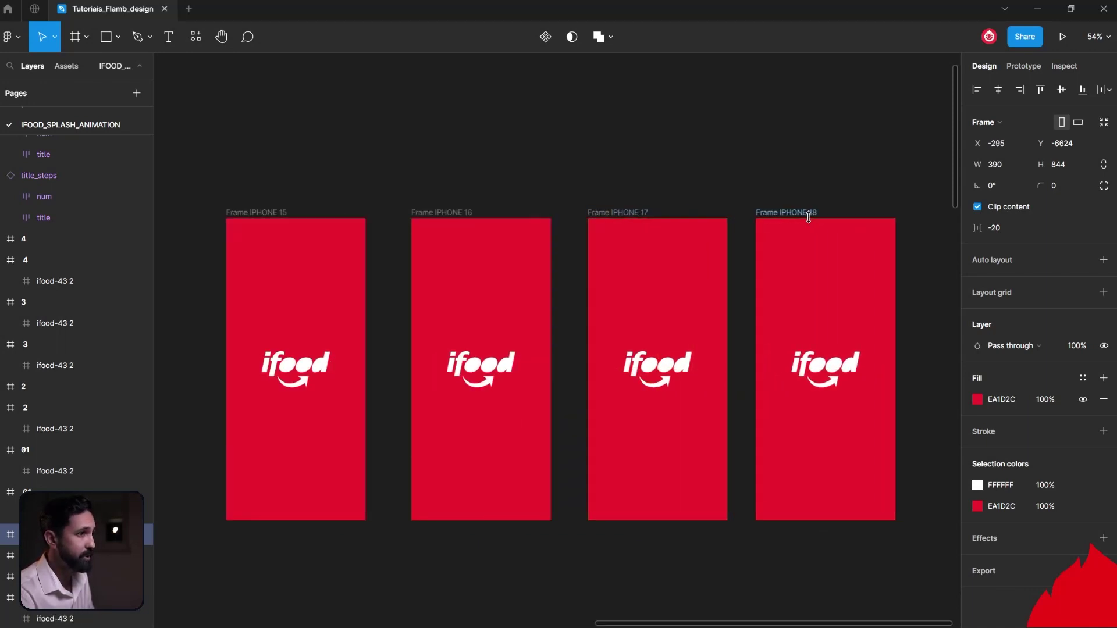
left_click(722, 172)
left_click_drag(599, 151, 668, 152)
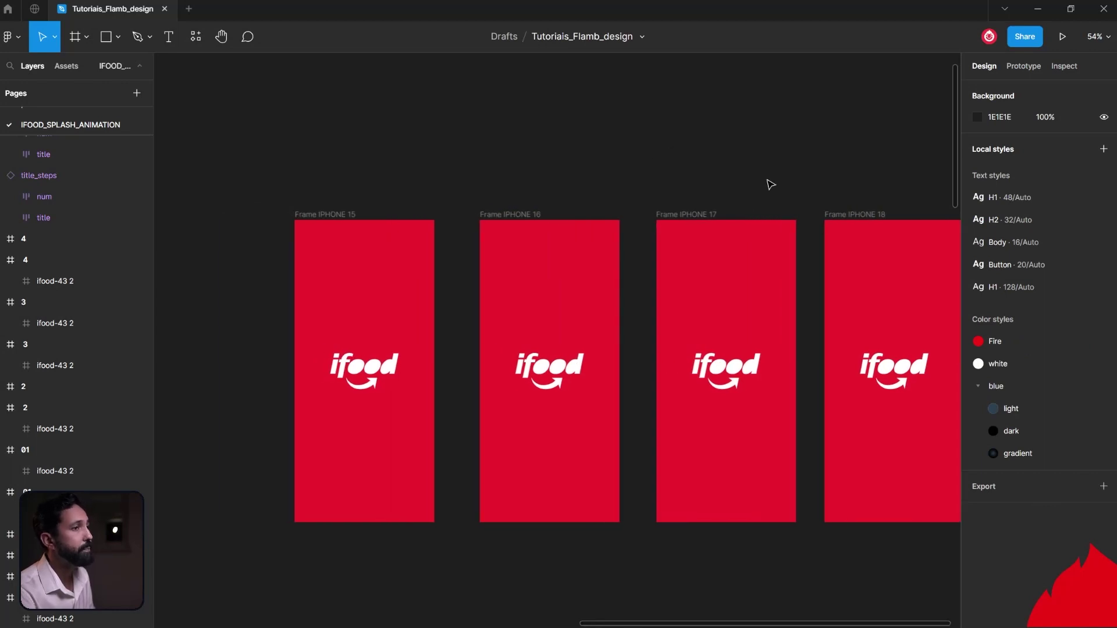
Move Frame IPHONE 15's logo down to Y 461 and set its opacity to 0%
left_click(381, 373)
scroll(379, 373, "up", 3)
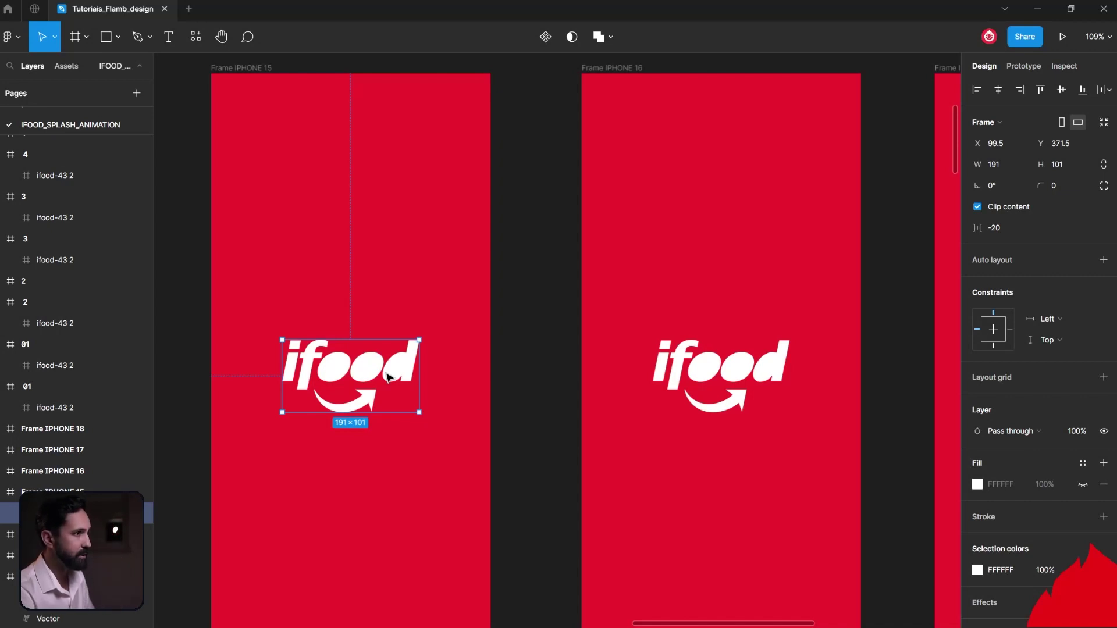
left_click_drag(387, 377, 388, 440)
type("0")
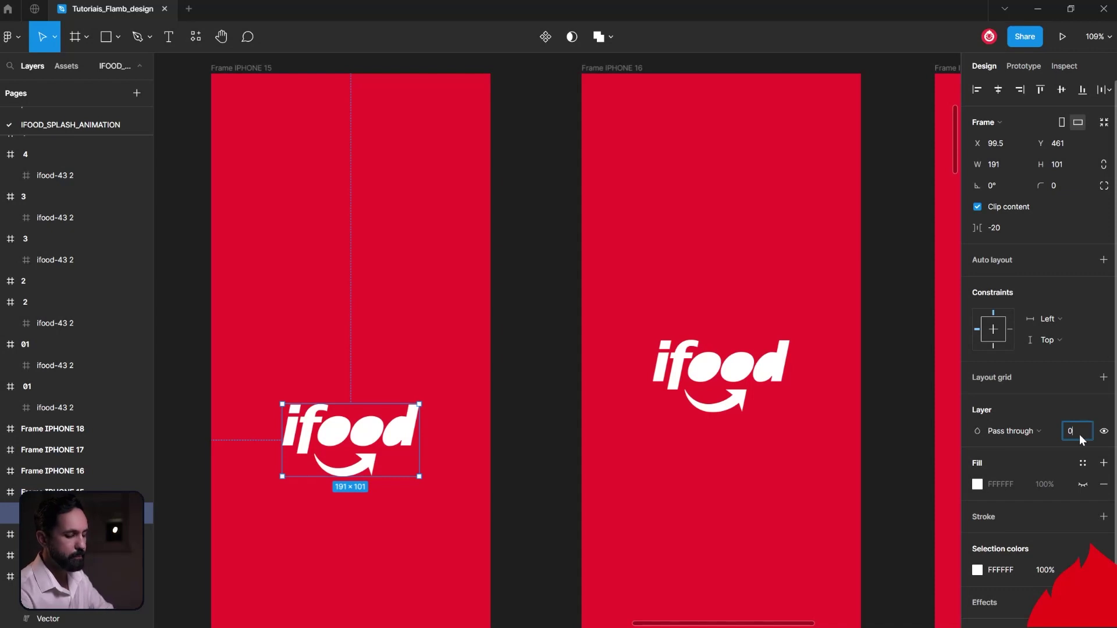
key("Return")
left_click(545, 386)
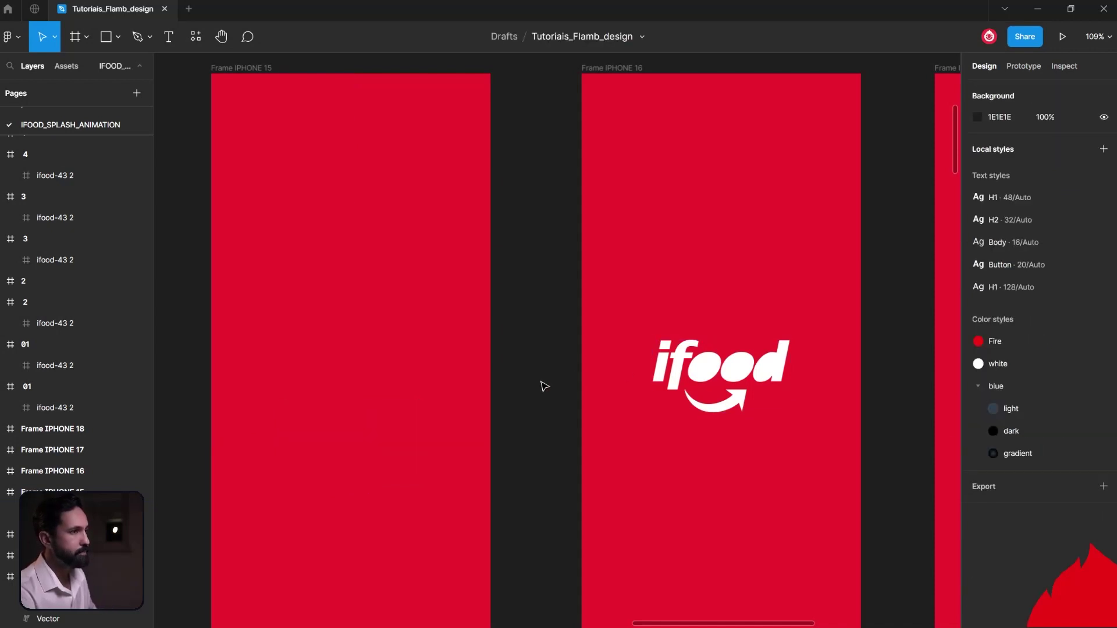
scroll(468, 330, "up", 2)
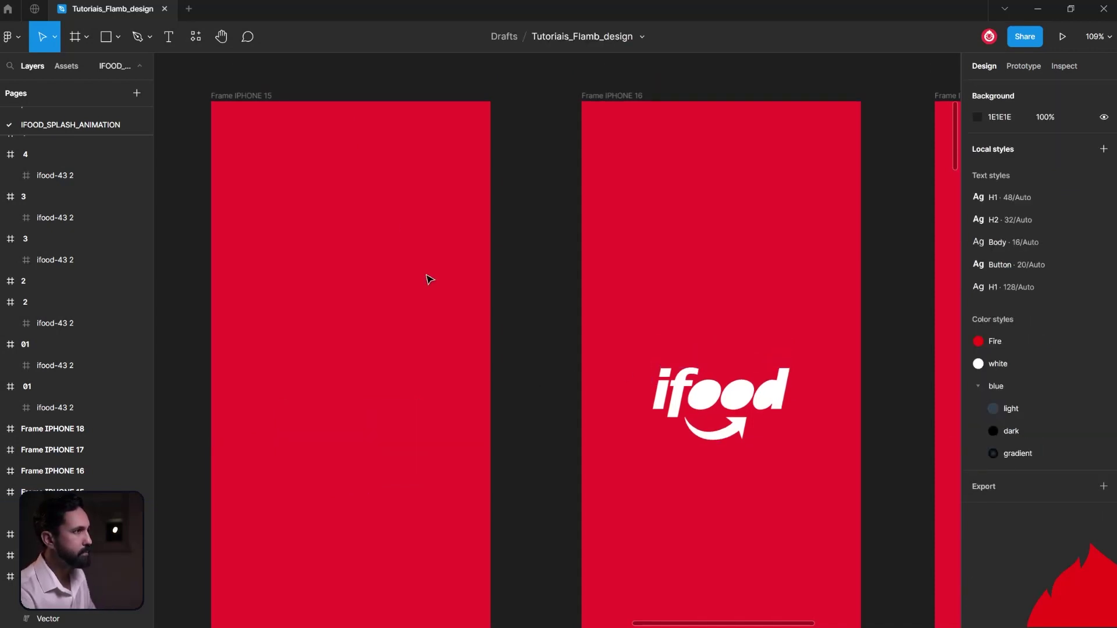
Link Frame IPHONE 15 to Frame IPHONE 16 with an After delay trigger of 1400ms
left_click(248, 96)
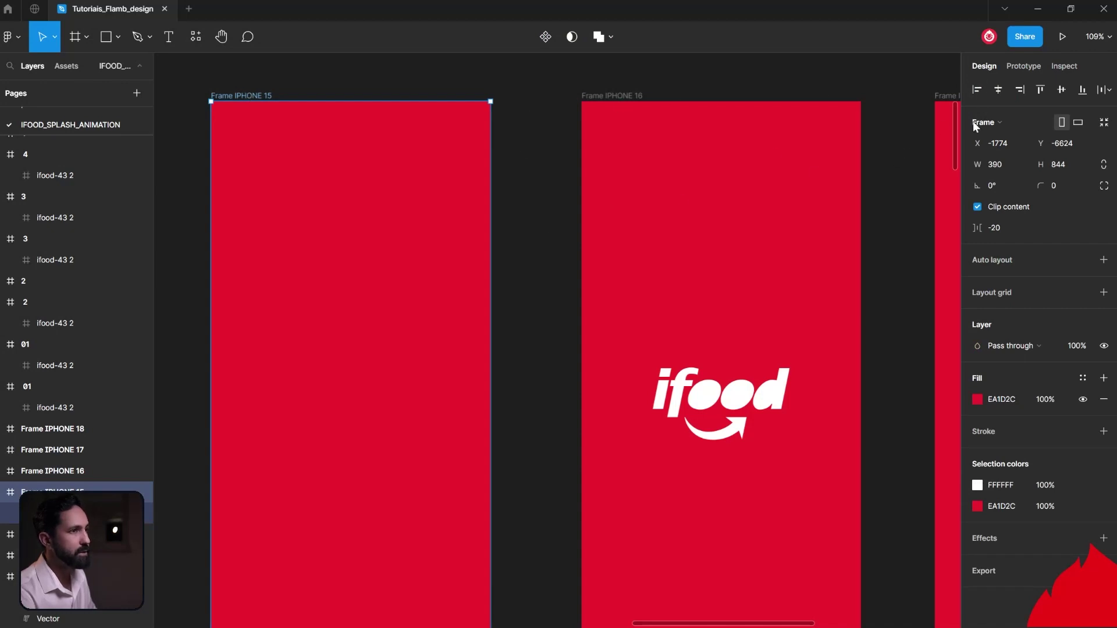
left_click(1028, 66)
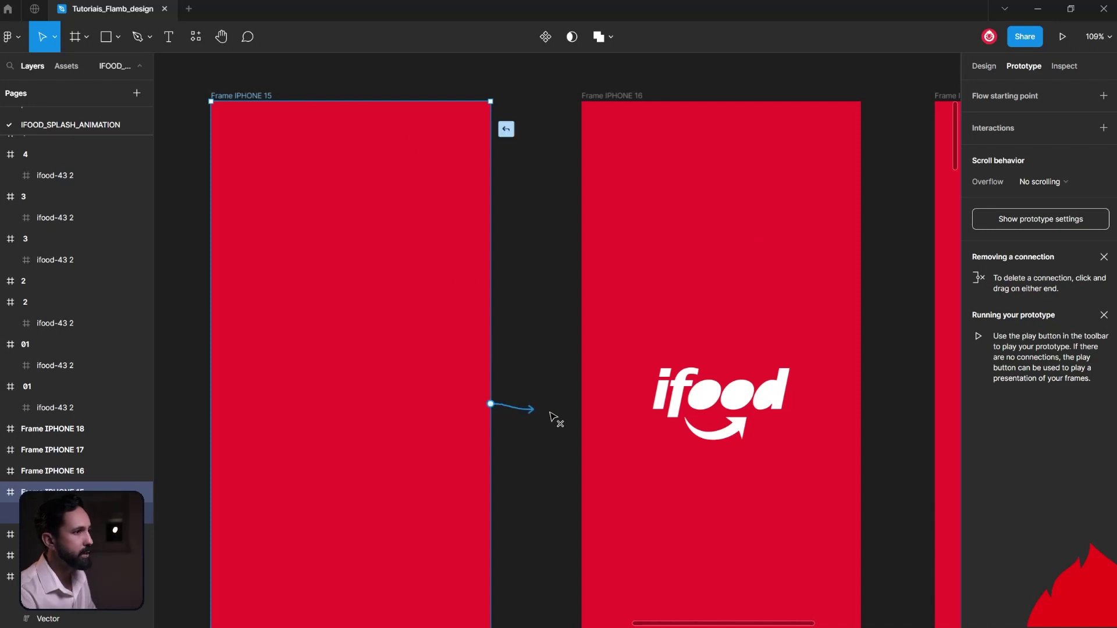
left_click_drag(550, 413, 586, 415)
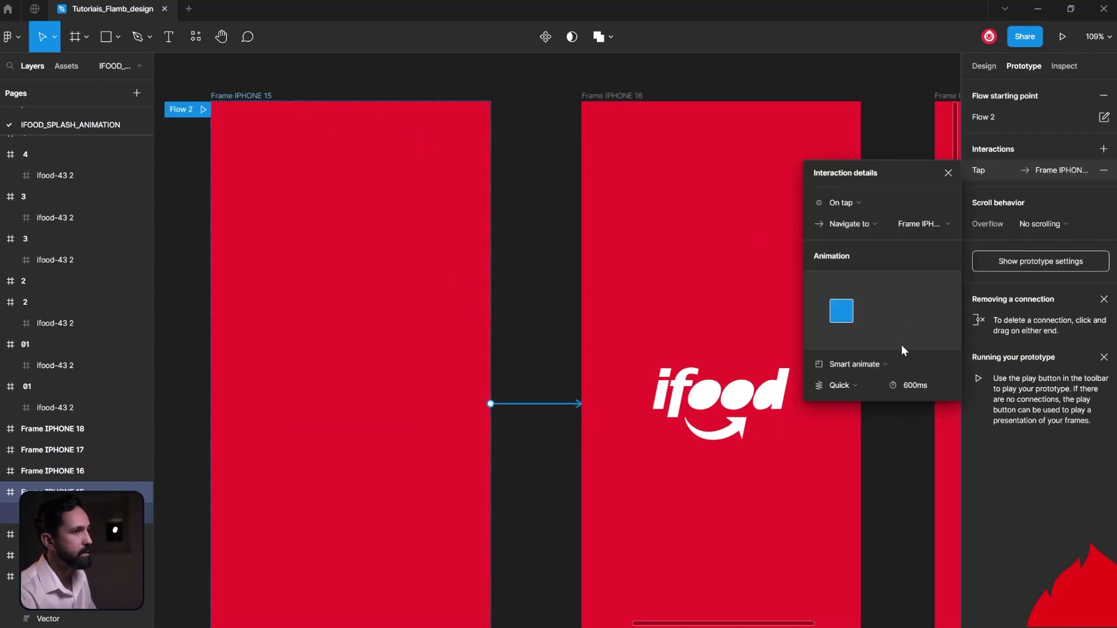
left_click(859, 202)
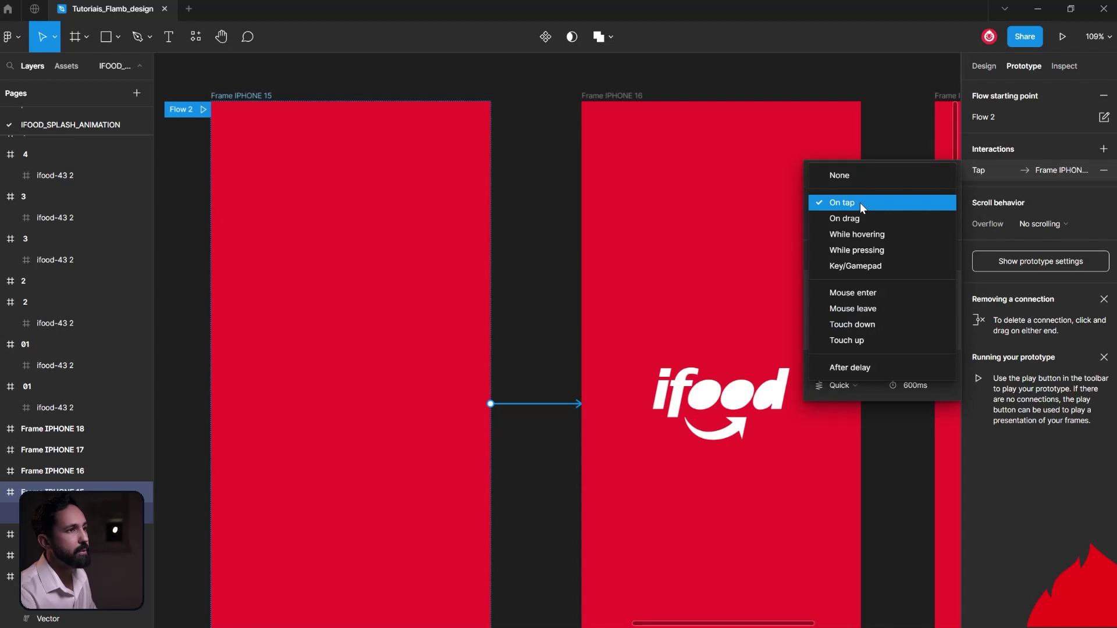
left_click(870, 368)
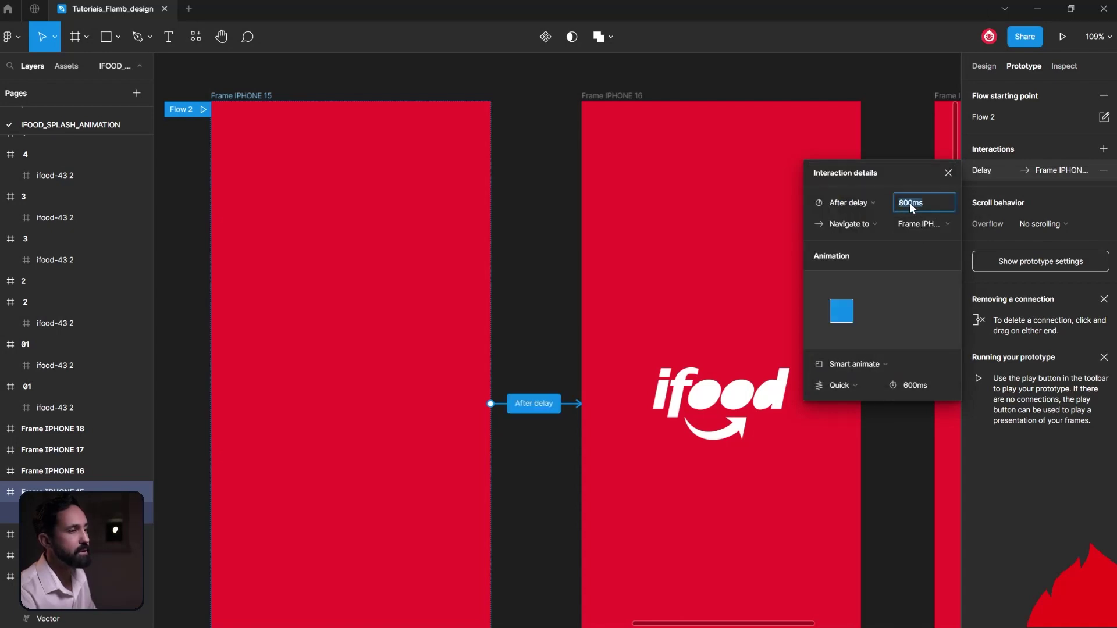
type("00")
key("Return")
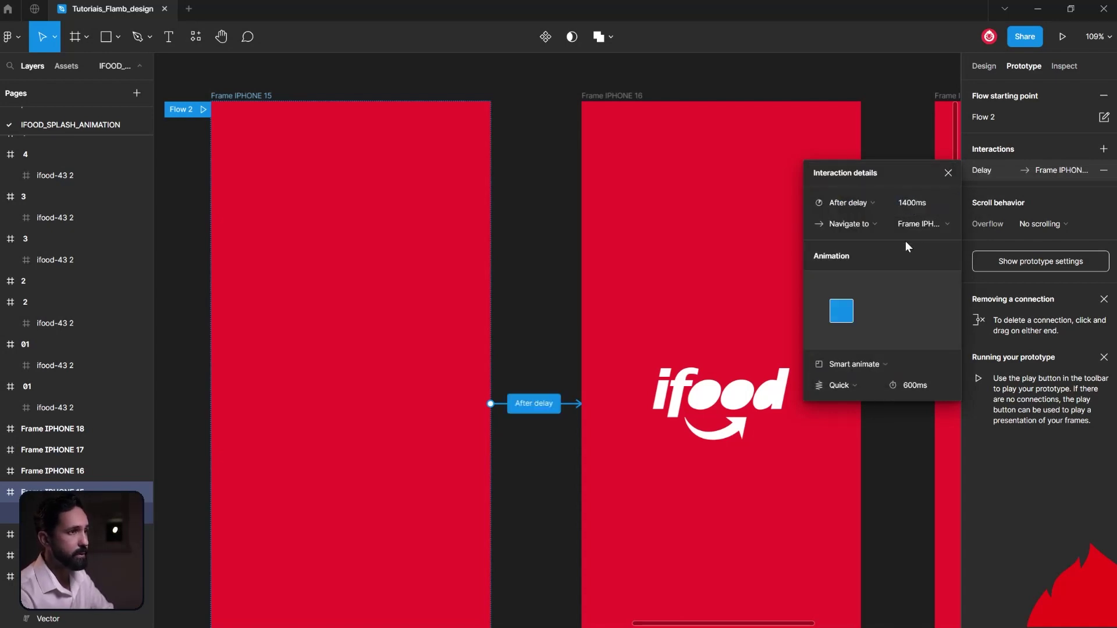
Set the interaction easing to Ease in and out and play the prototype
left_click(845, 385)
left_click(853, 281)
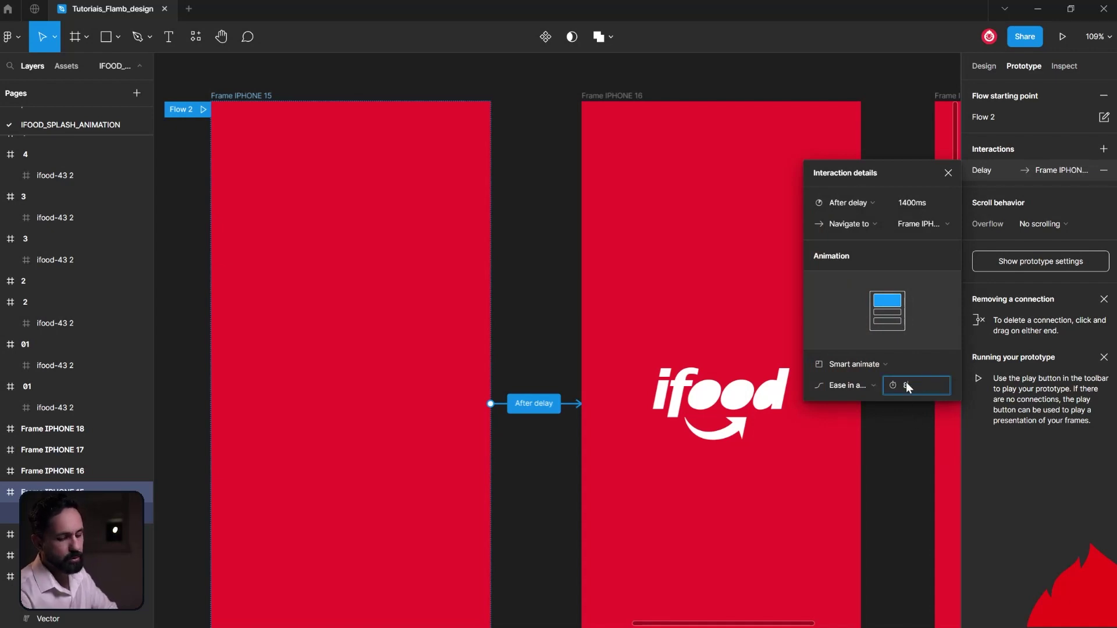
left_click(507, 262)
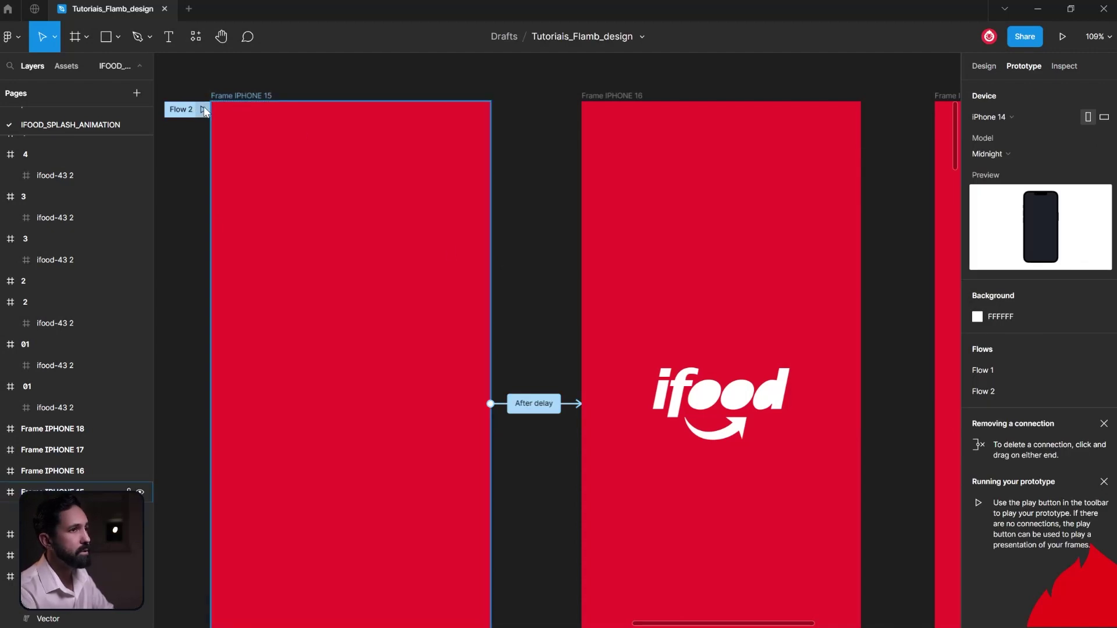
left_click(203, 109)
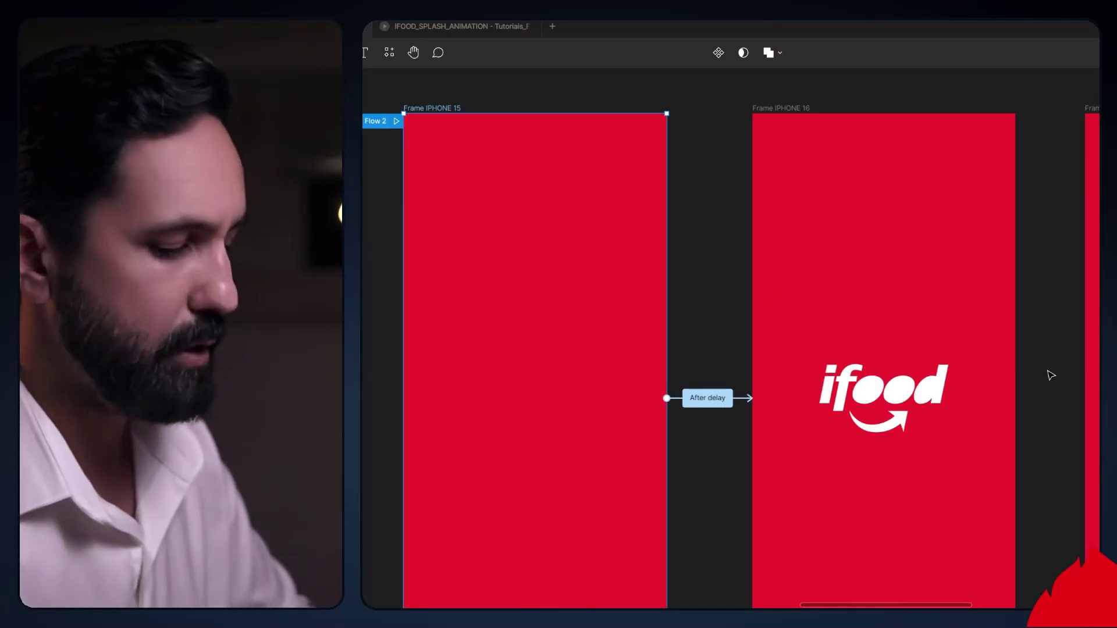
Shrink Frame IPHONE 17's ifood logo from 191×101 to about 142×76
left_click_drag(1037, 356, 854, 363)
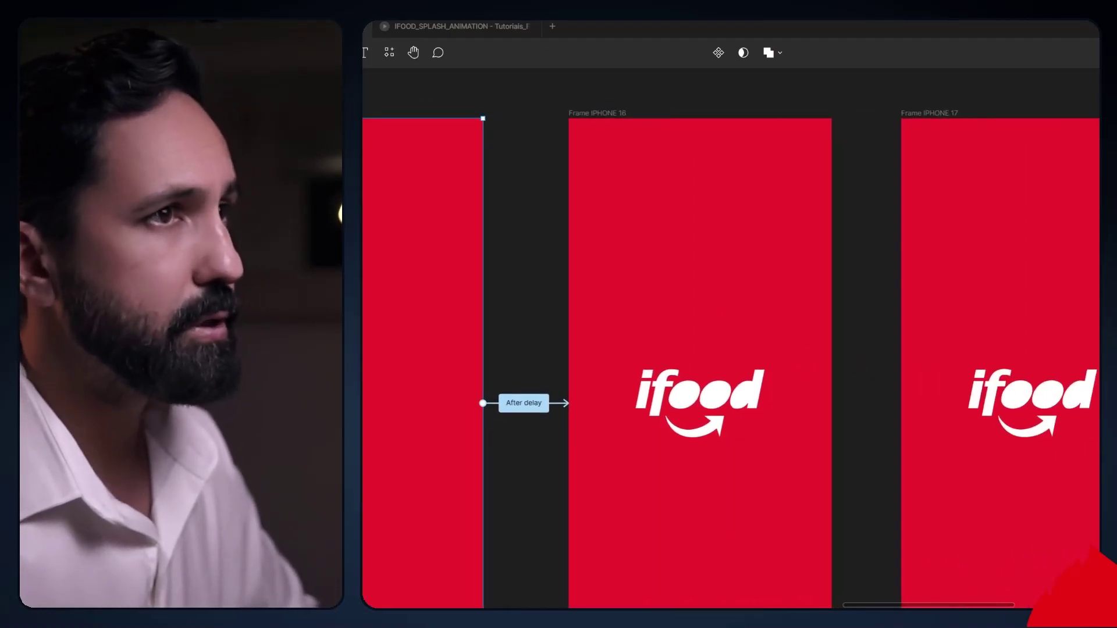
scroll(838, 334, "down", 2)
scroll(837, 335, "left", 3)
scroll(837, 334, "left", 3)
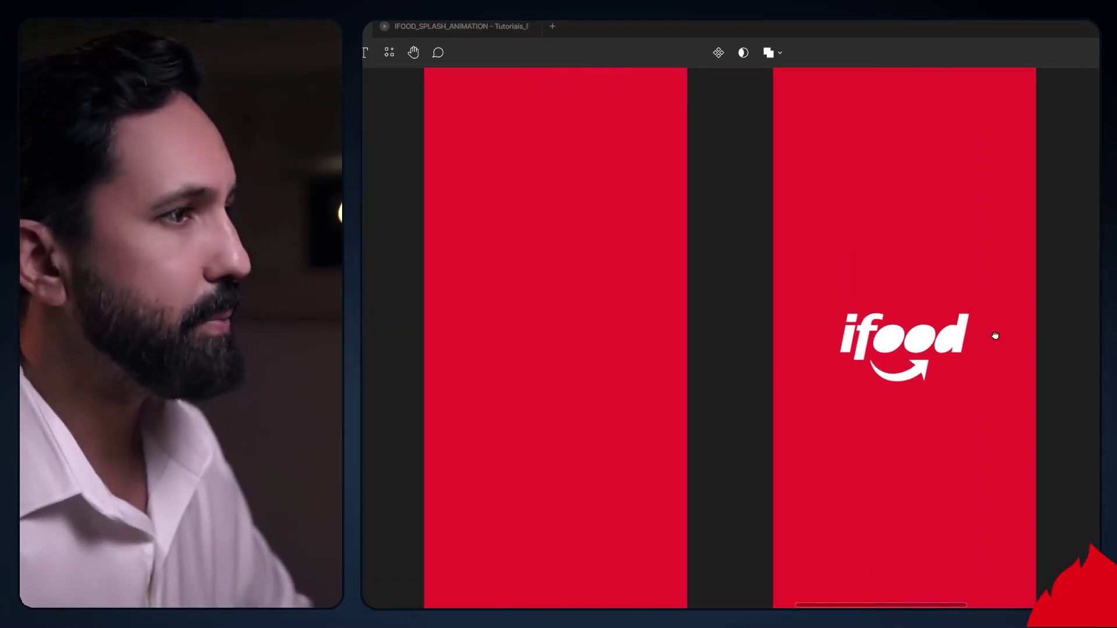
scroll(643, 325, "up", 2)
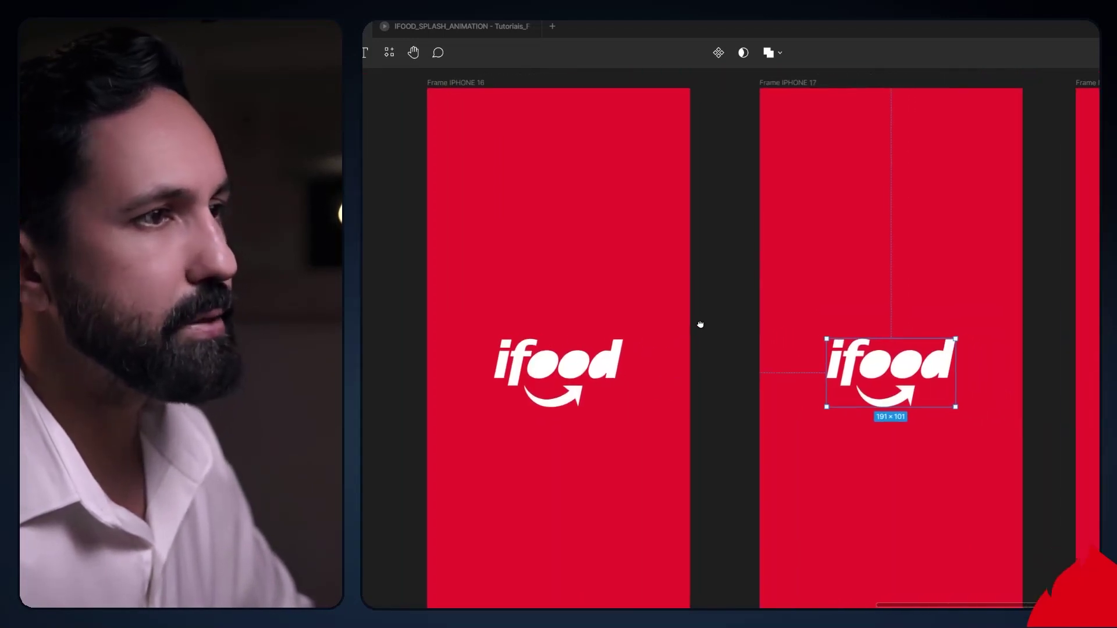
scroll(643, 326, "right", 2)
scroll(643, 325, "right", 1)
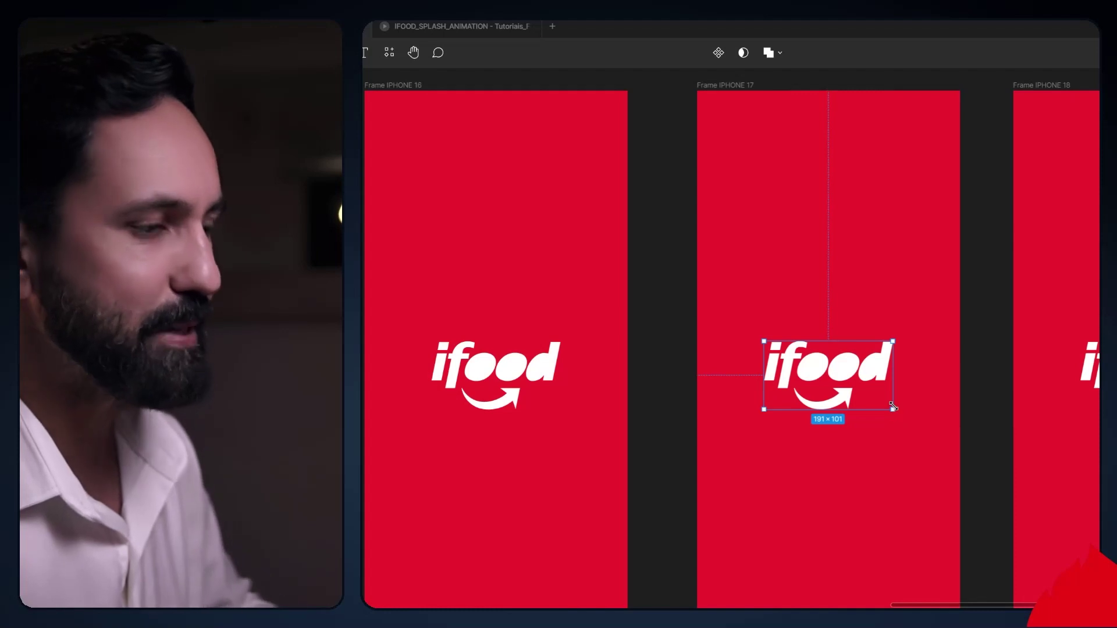
left_click_drag(893, 407, 875, 396)
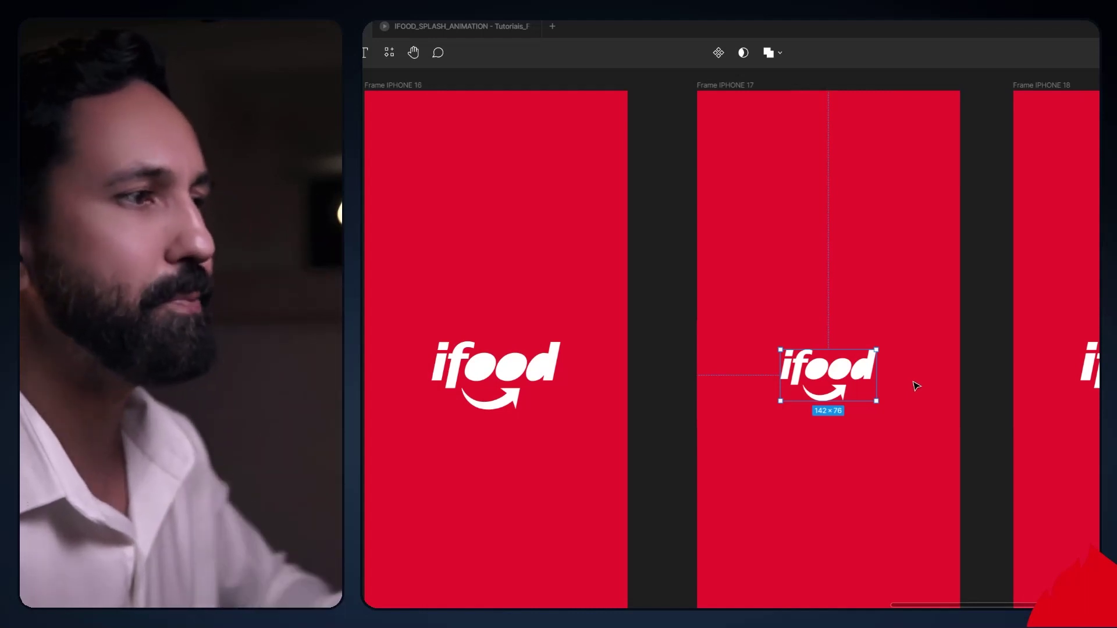
Enlarge Frame IPHONE 18's ifood logo to about 5404×2856 so the frame turns white
left_click(665, 373)
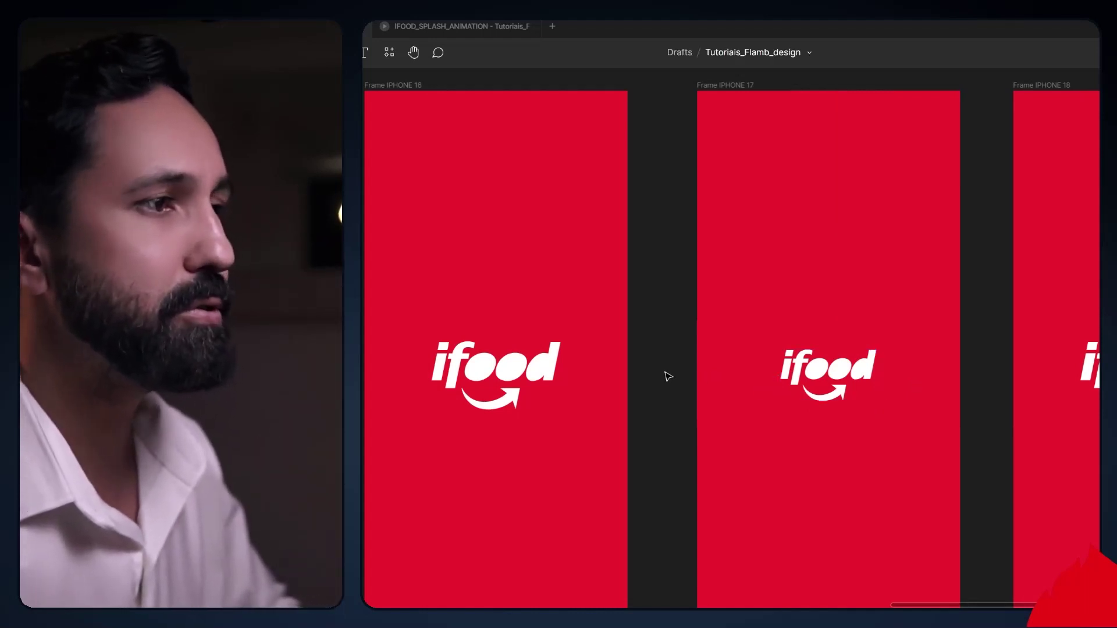
left_click_drag(897, 356, 539, 301)
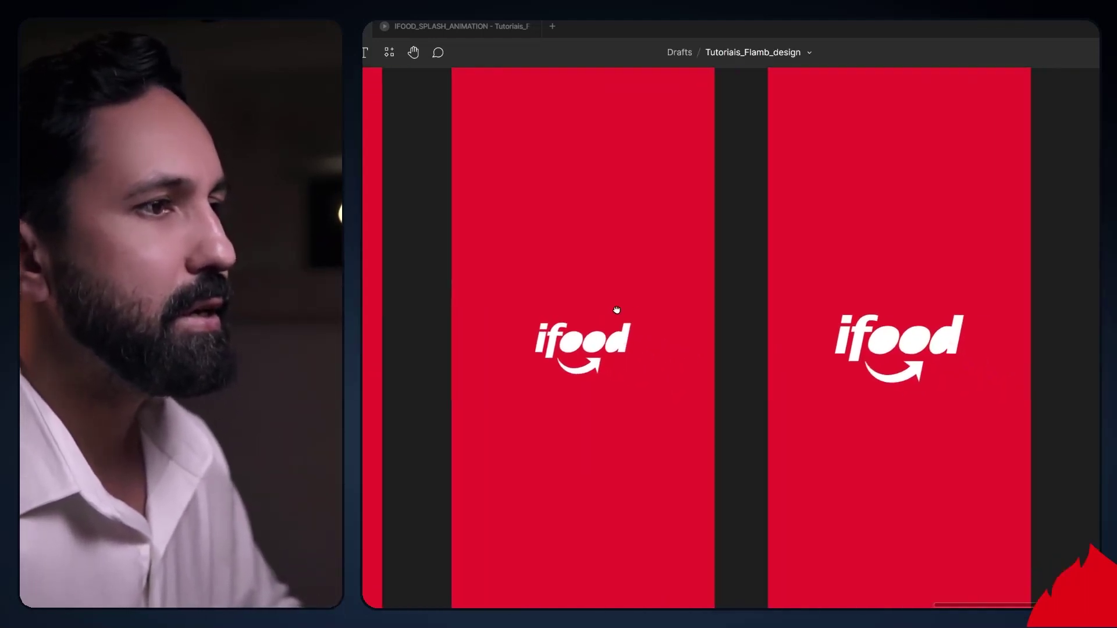
left_click(785, 339)
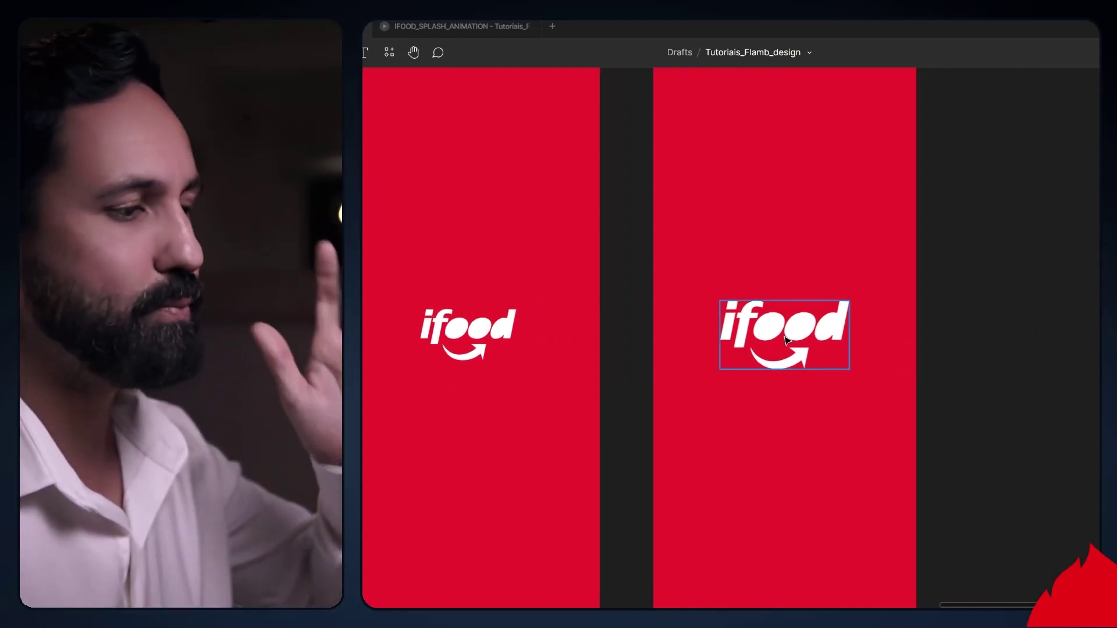
left_click(788, 338)
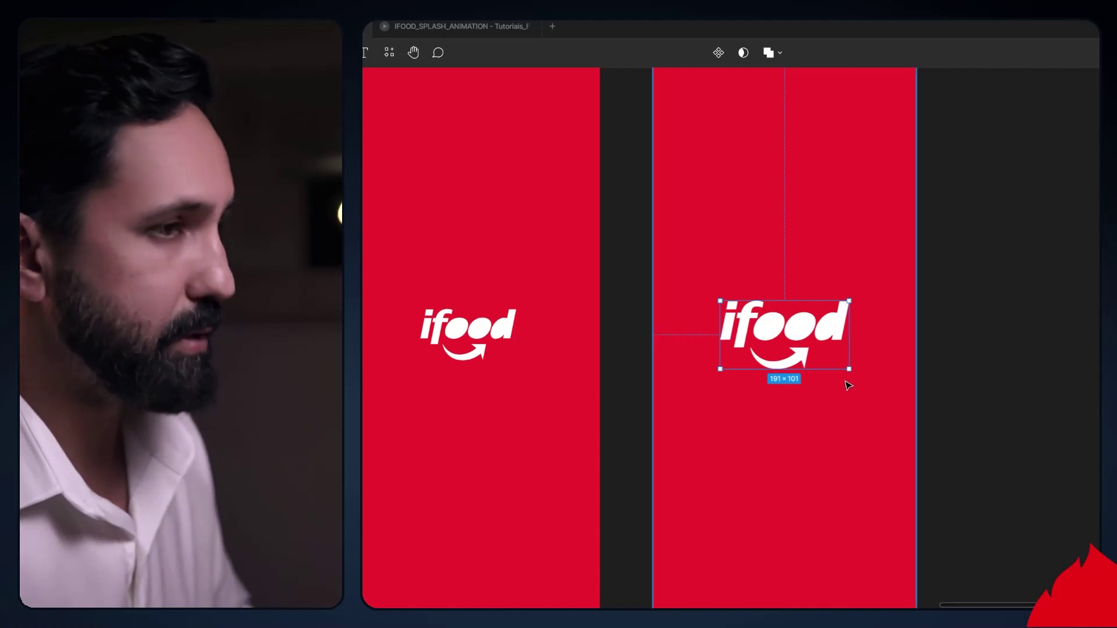
scroll(848, 386, "up", 2)
scroll(848, 386, "down", 3)
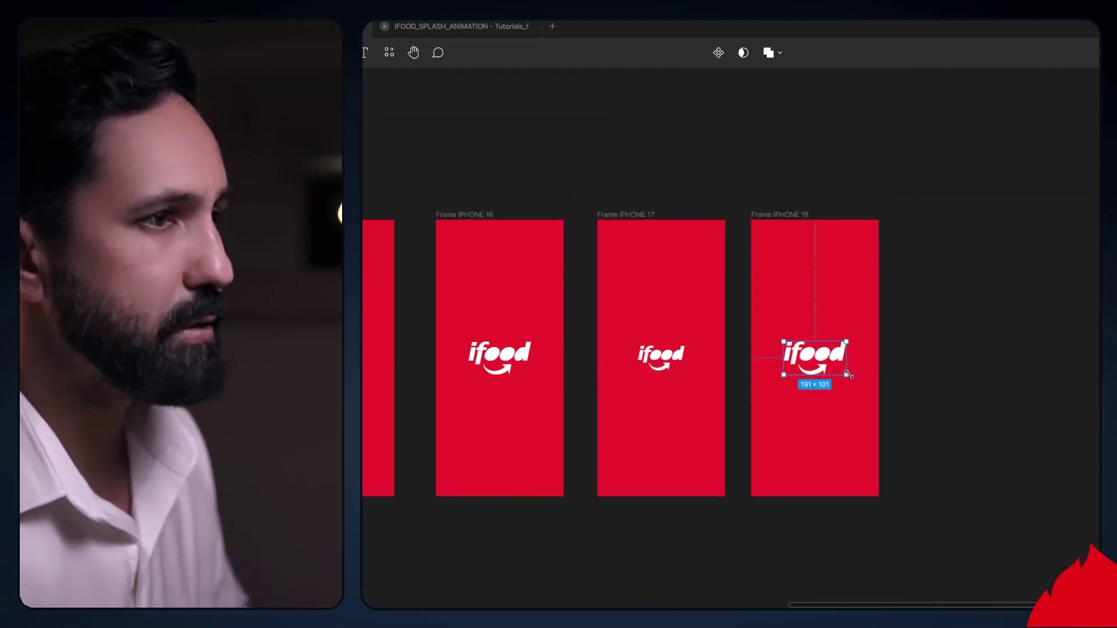
mouse_move(848, 375)
left_mouse_down()
mouse_move(1048, 579)
mouse_move(1093, 599)
left_mouse_up()
scroll(828, 305, "down", 3)
scroll(828, 306, "down", 2)
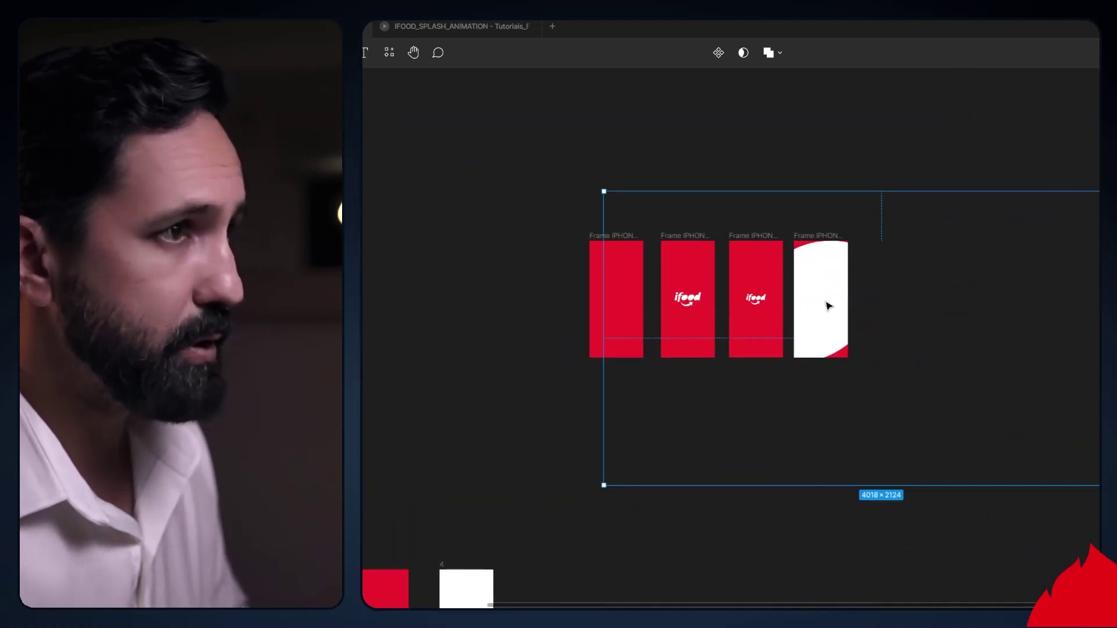
scroll(828, 306, "down", 2)
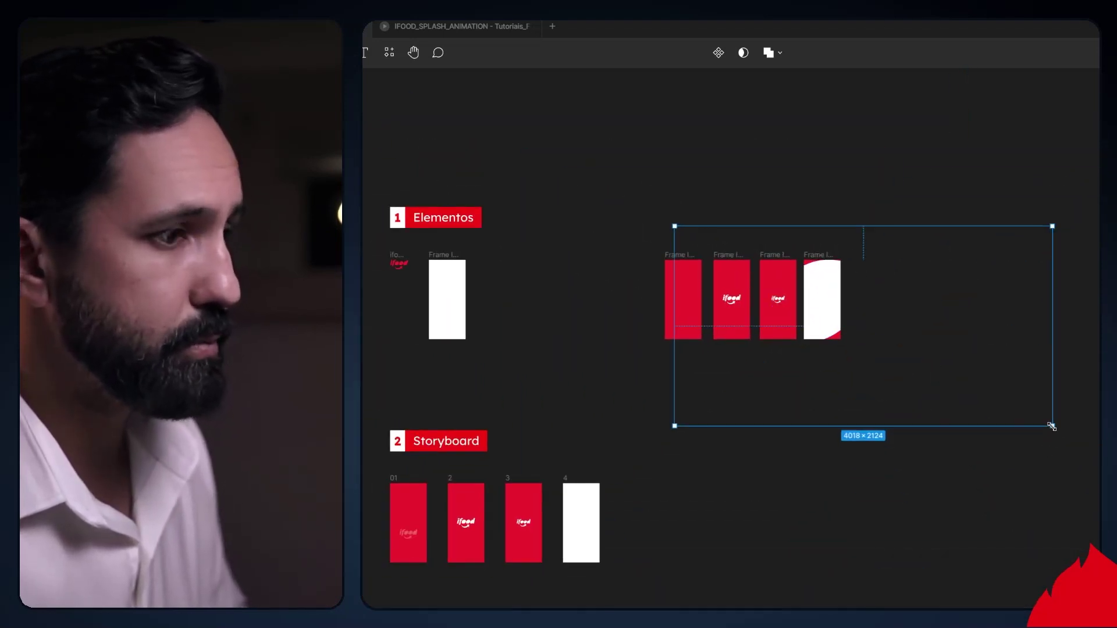
left_click_drag(1052, 426, 1071, 461)
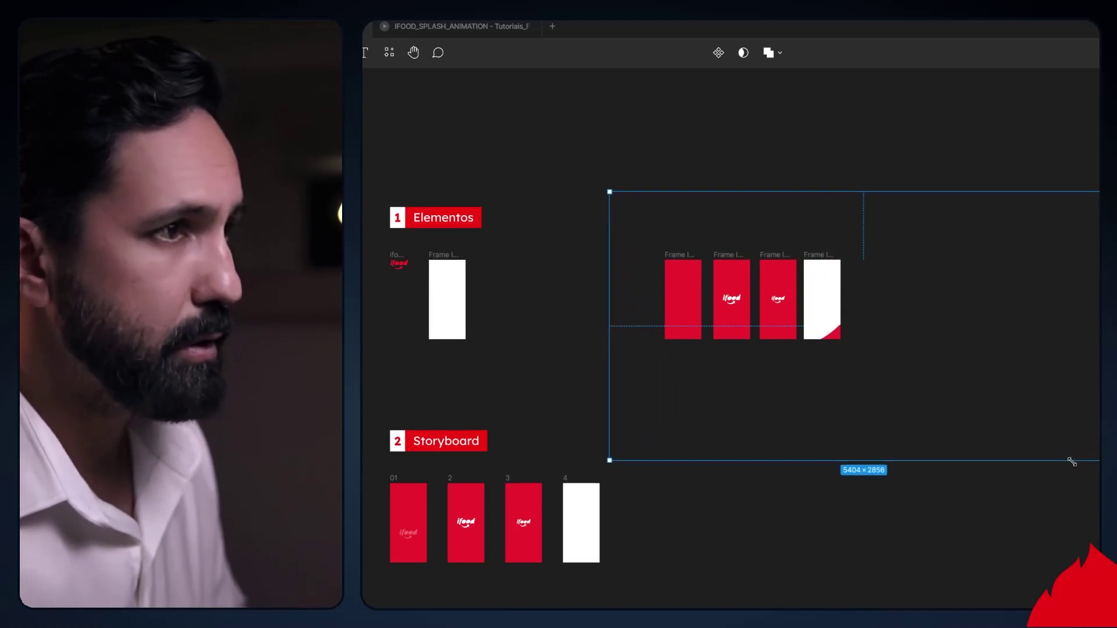
left_click(836, 305)
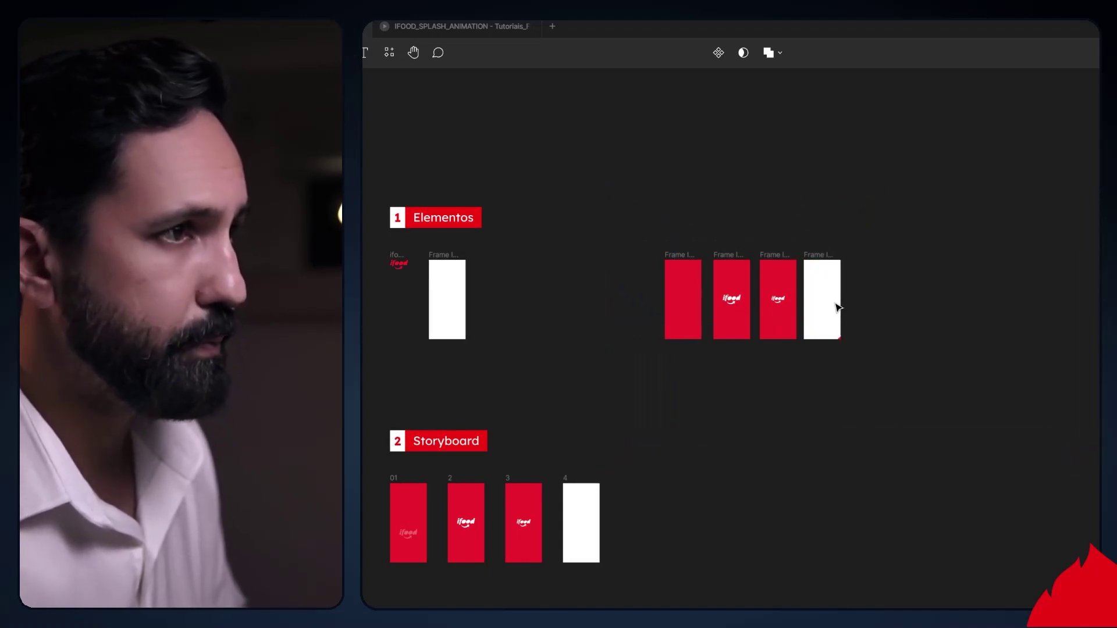
Change the IPHONE 16→17 connection trigger from On tap to After delay of 1ms
key("shift+2")
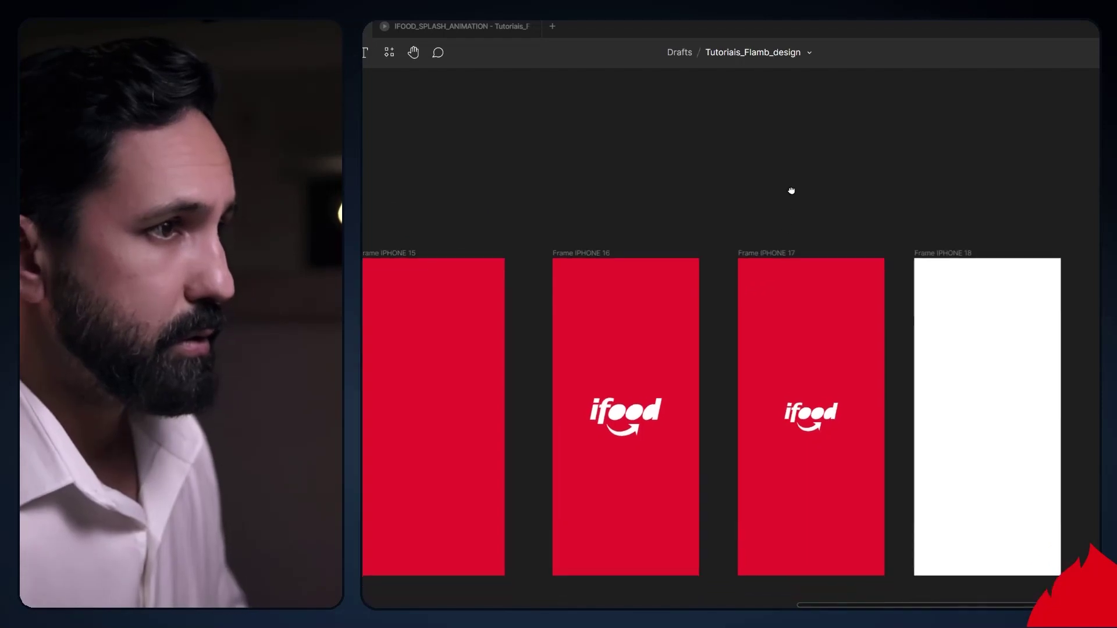
left_click_drag(790, 189, 779, 193)
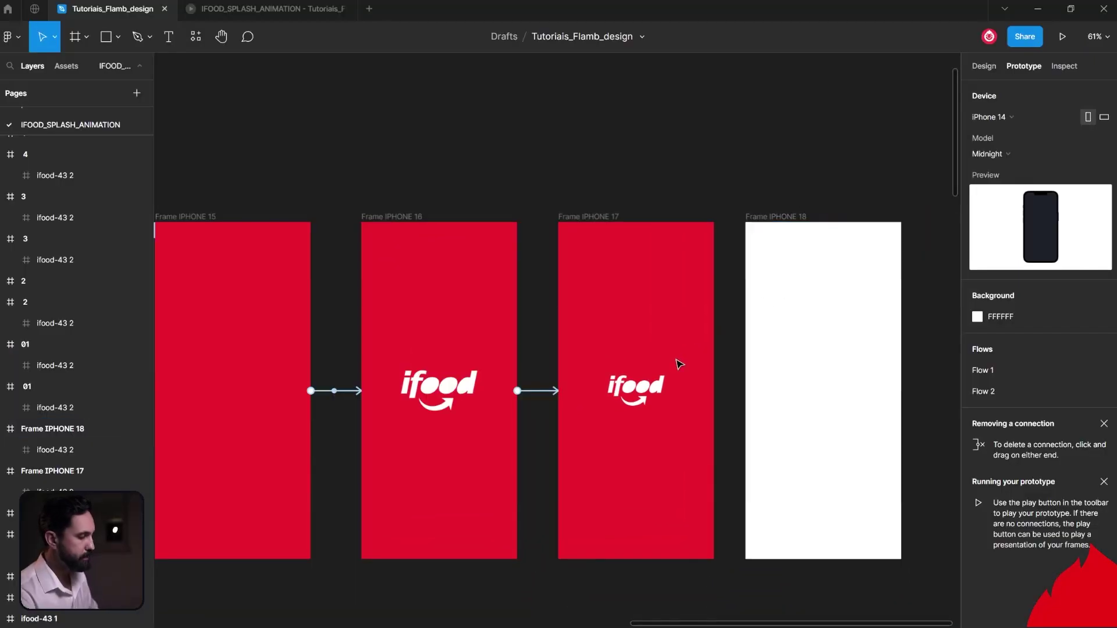
left_click(666, 357)
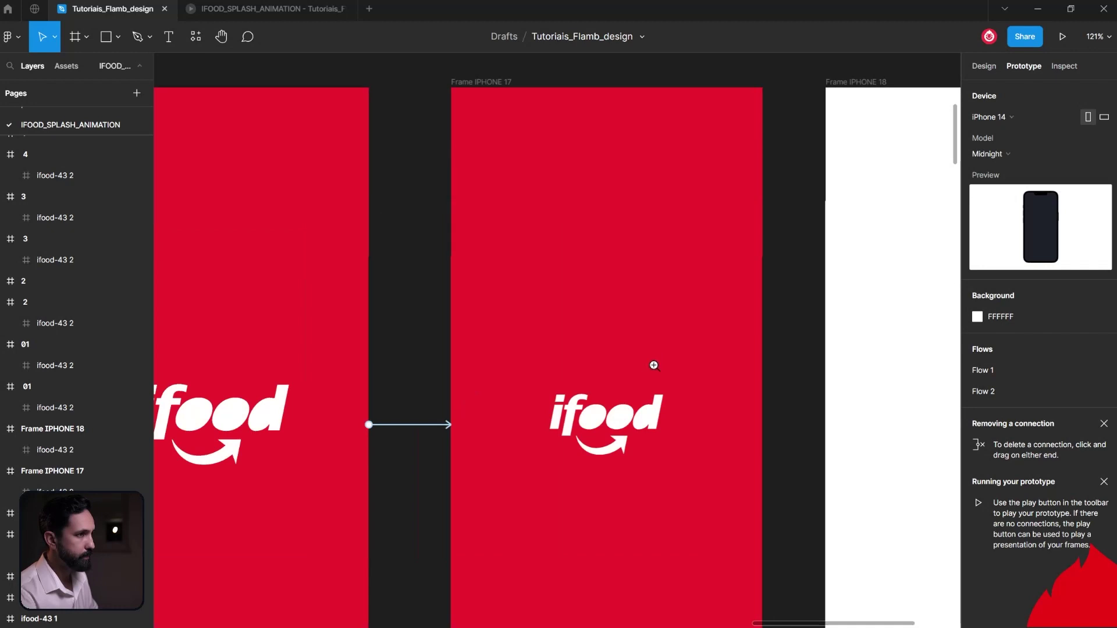
left_click(417, 429)
left_click_drag(417, 430, 507, 414)
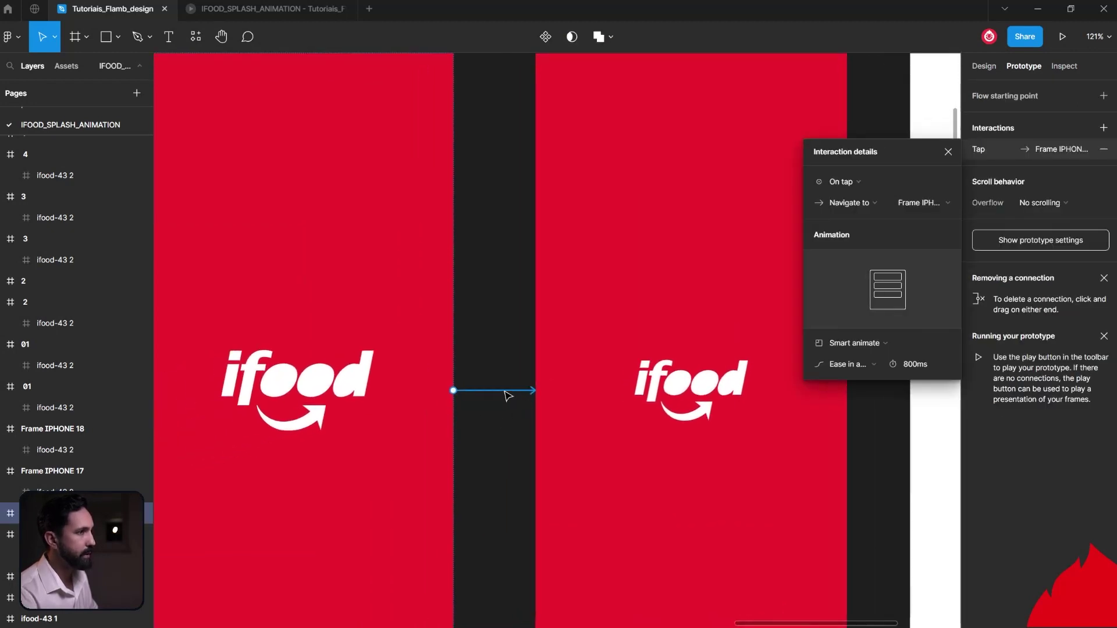
left_click(858, 181)
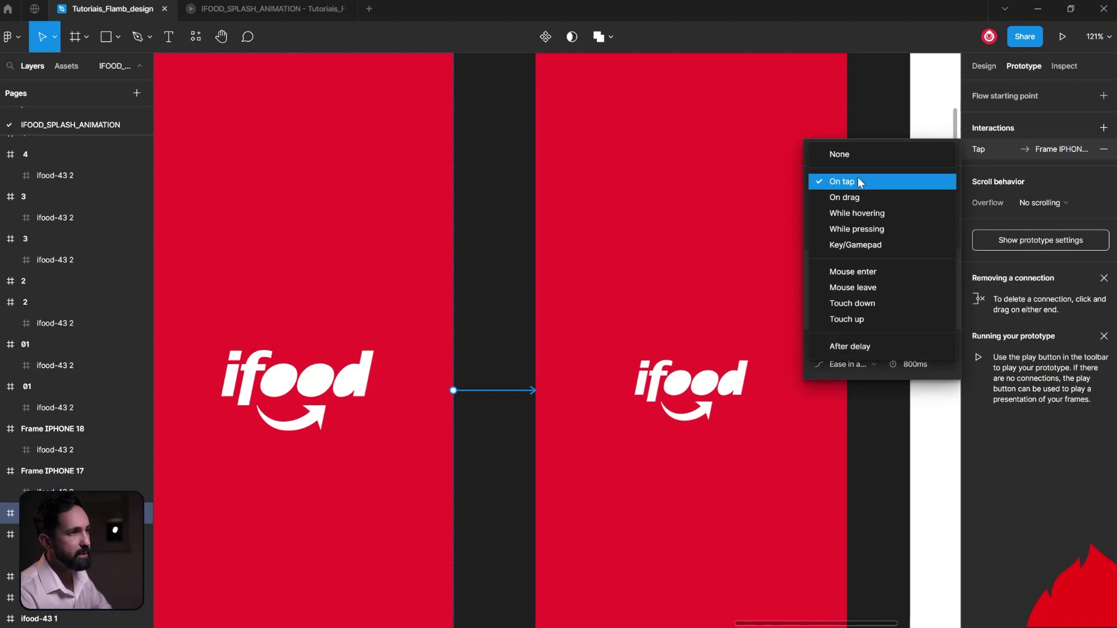
left_click(865, 347)
left_click(921, 185)
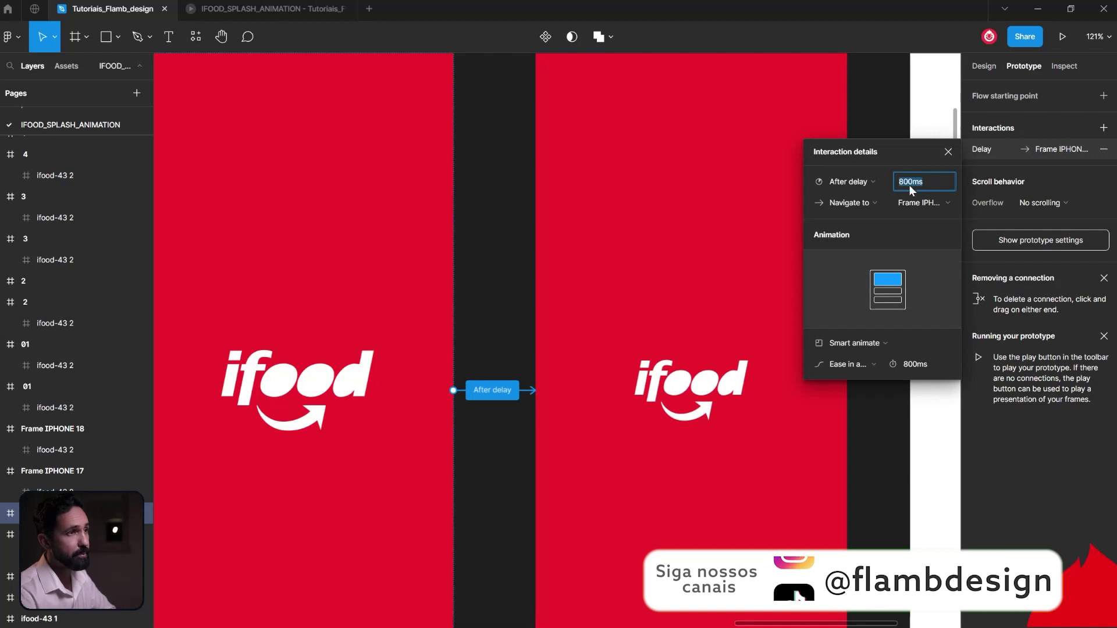
type("1")
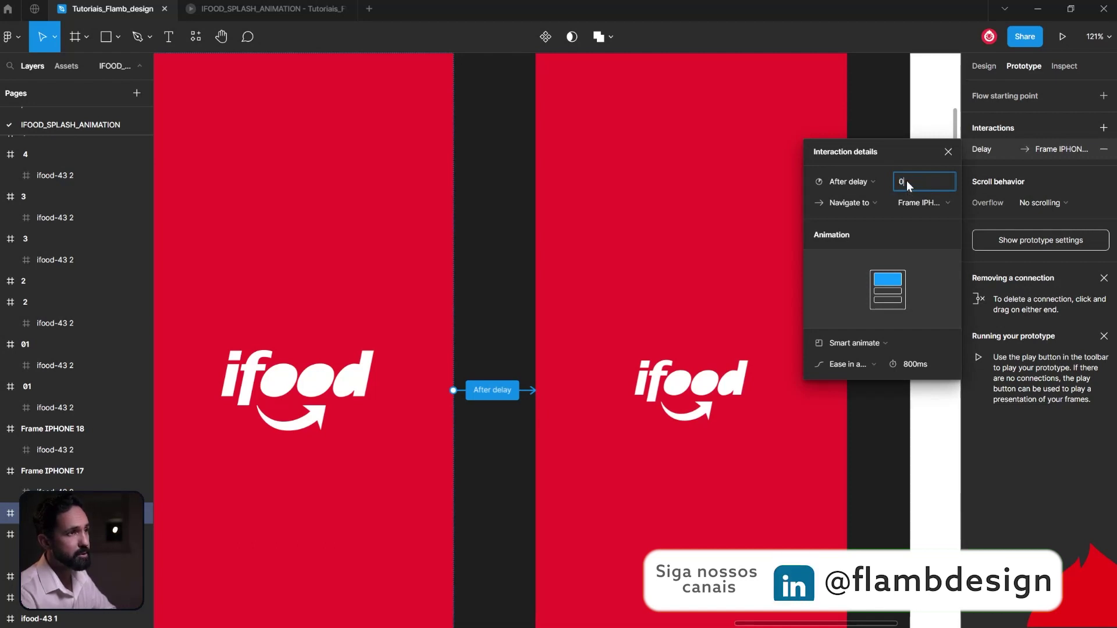
key("Return")
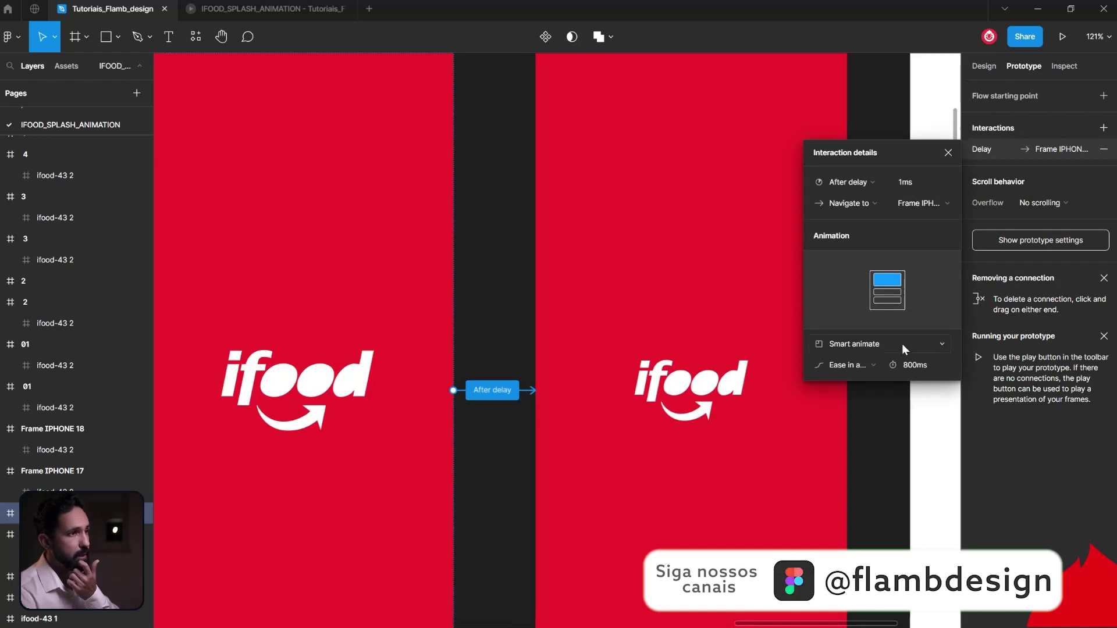
left_click(502, 304)
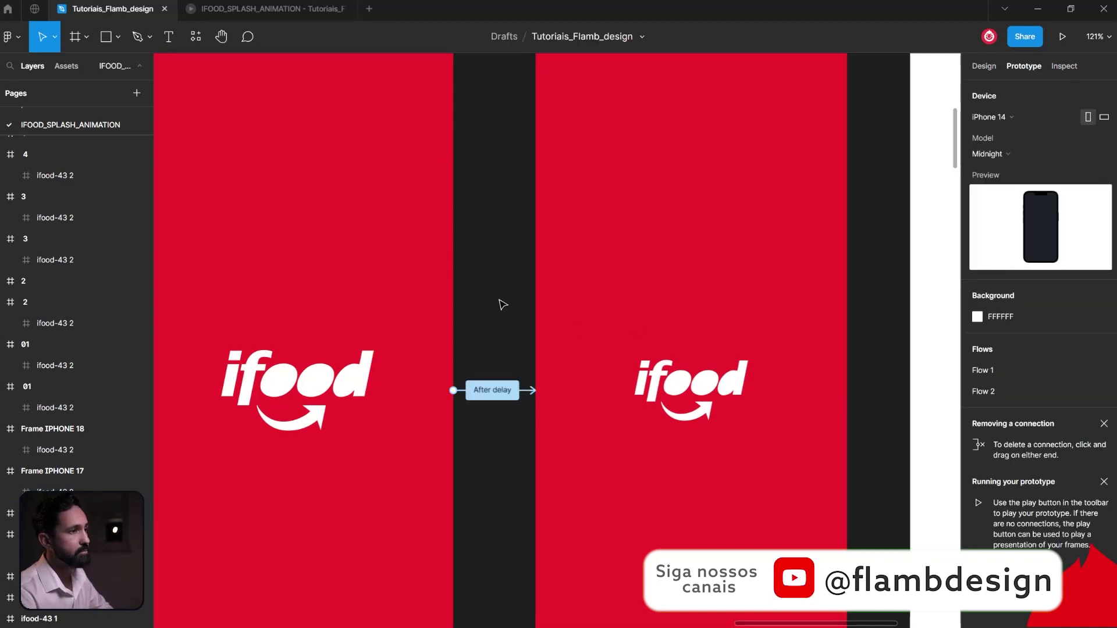
Link Frame IPHONE 17 to IPHONE 18 with an After delay trigger of 1ms
left_click_drag(871, 347, 658, 394)
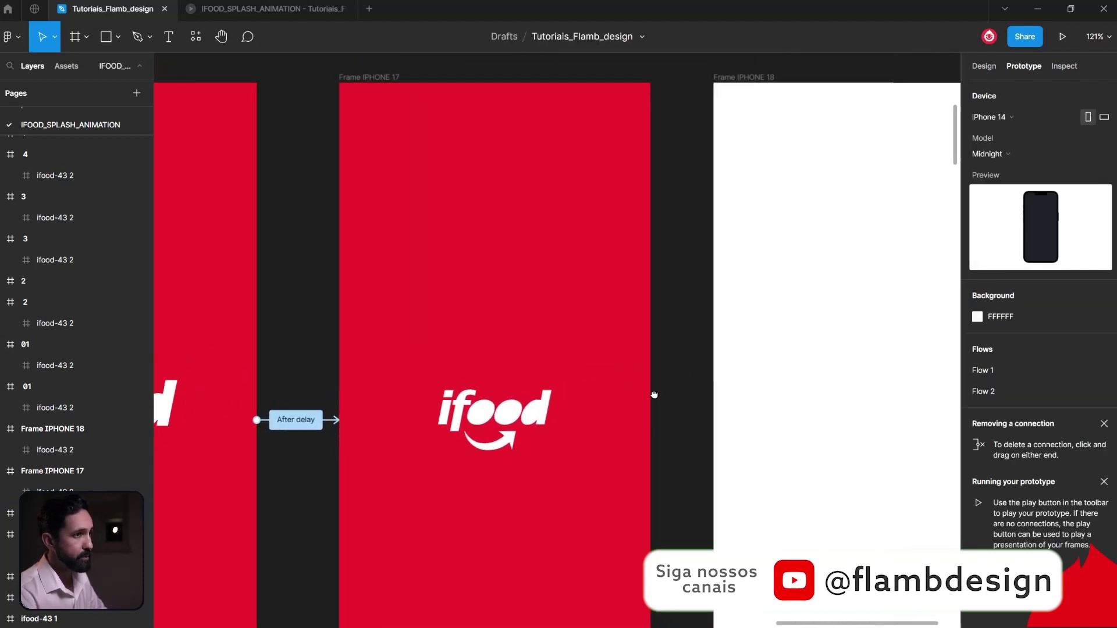
left_click(368, 94)
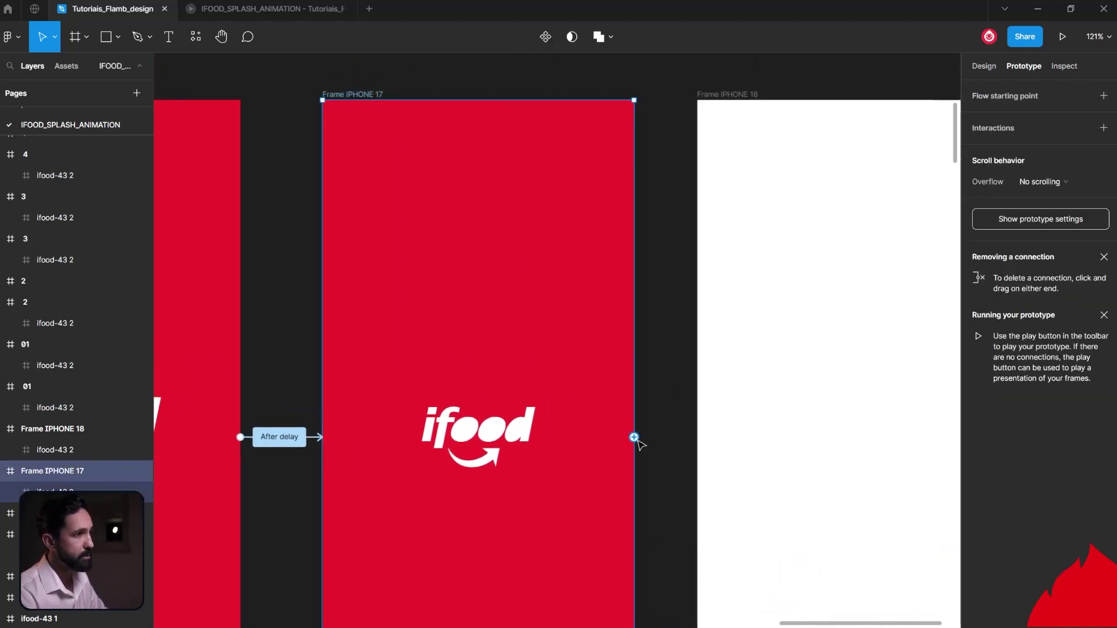
left_click_drag(696, 444, 704, 449)
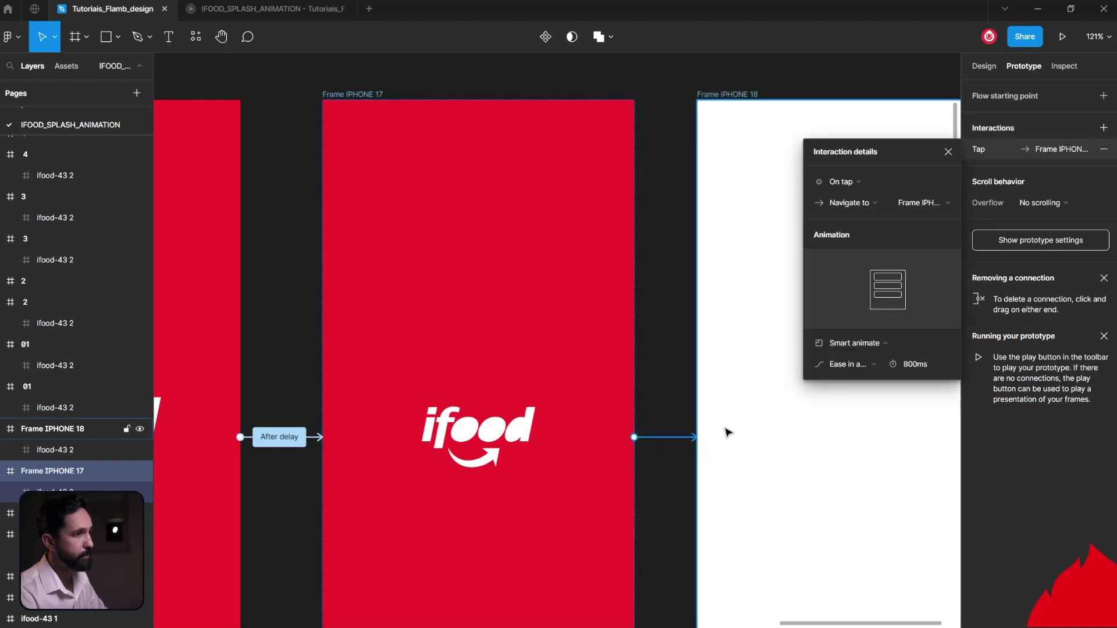
left_click(845, 182)
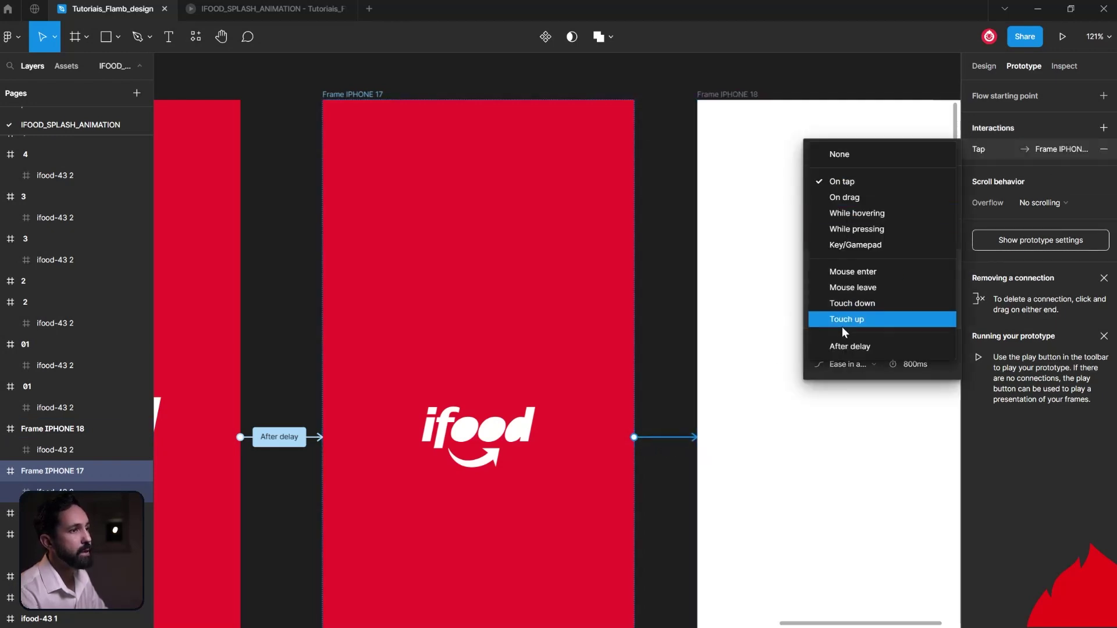
left_click(844, 346)
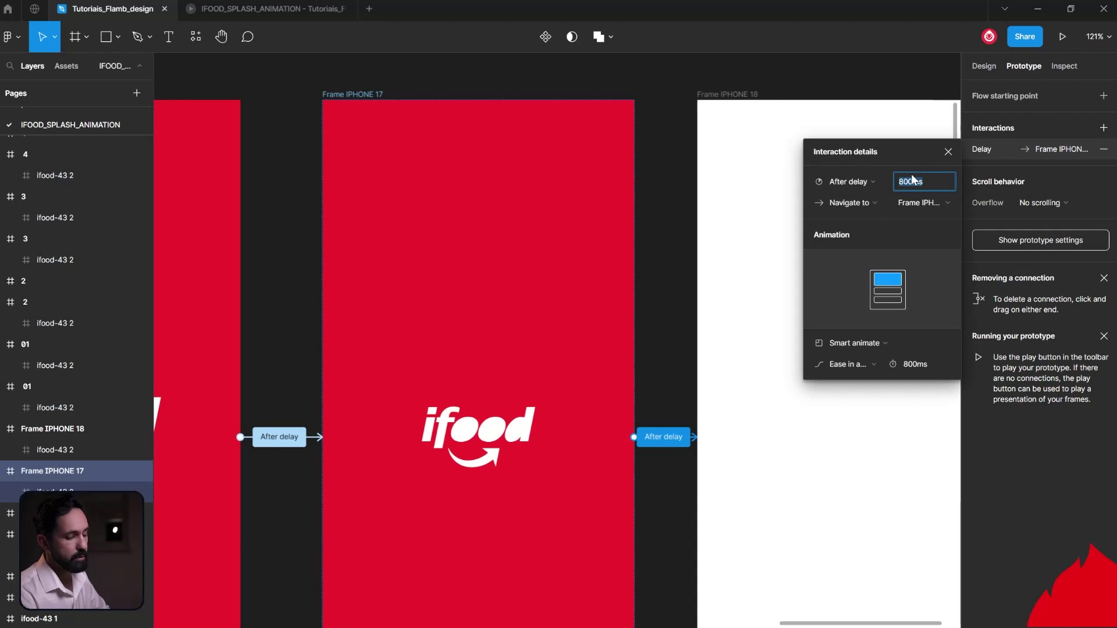
type("1")
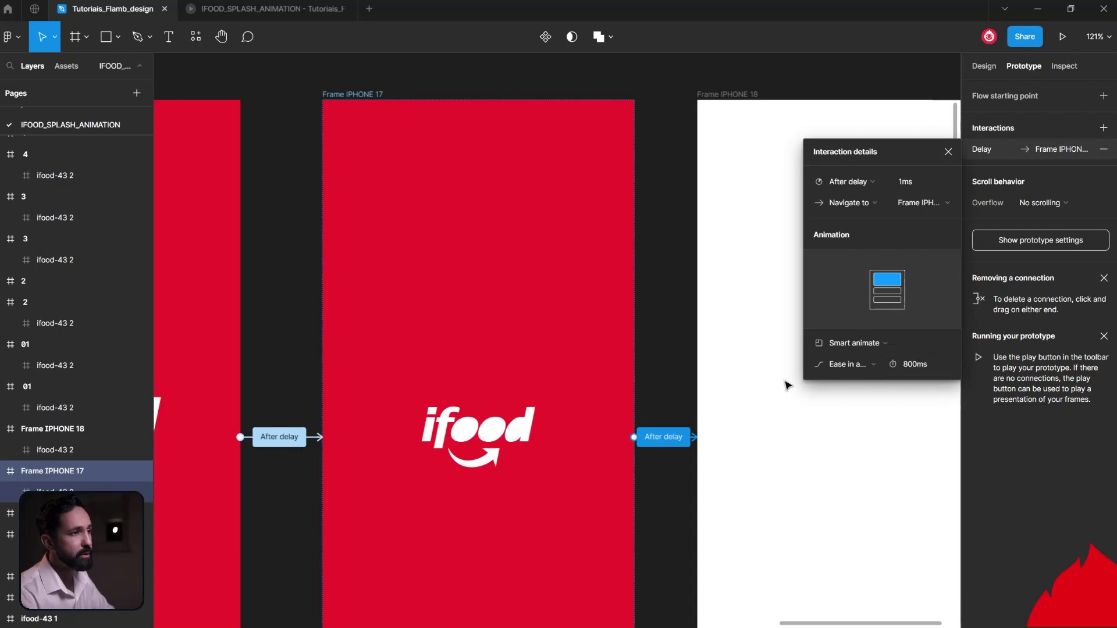
left_click(675, 403)
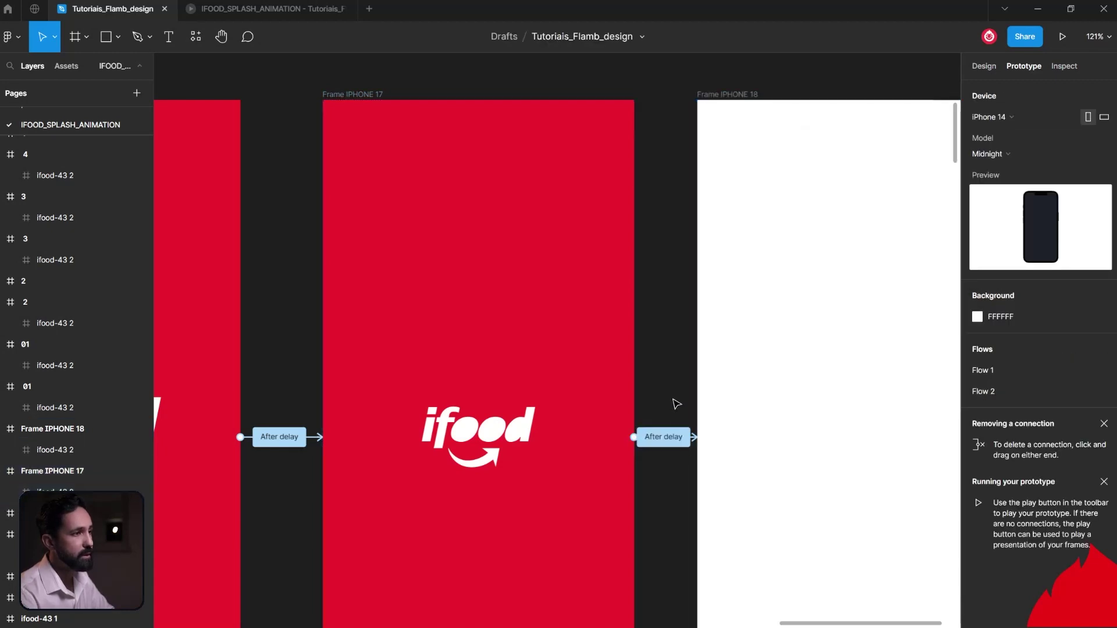
left_click(256, 13)
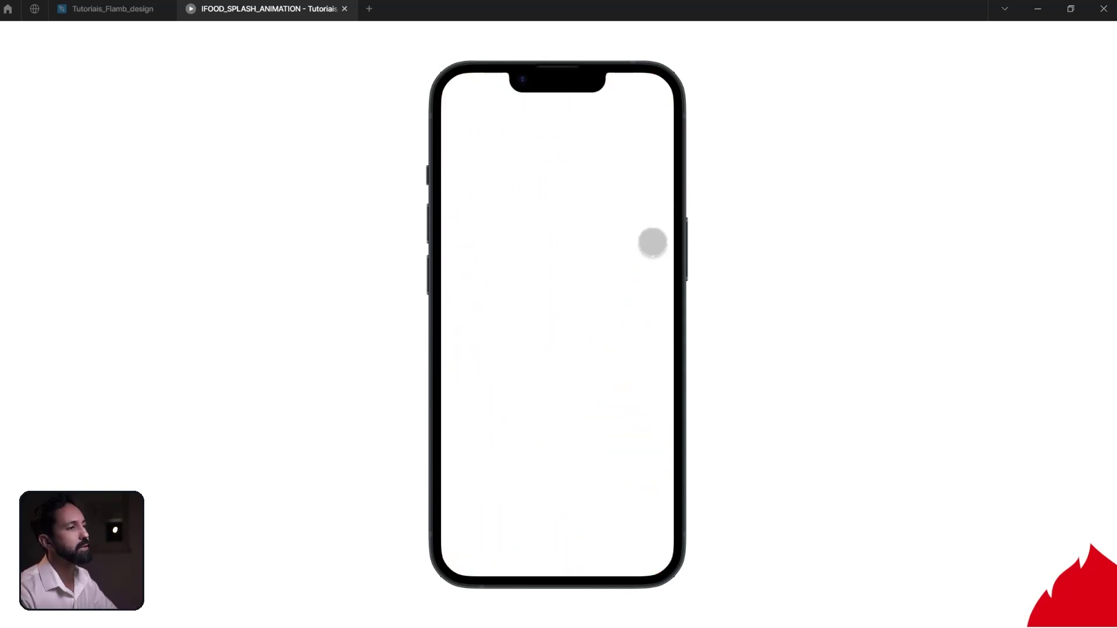
left_click(131, 9)
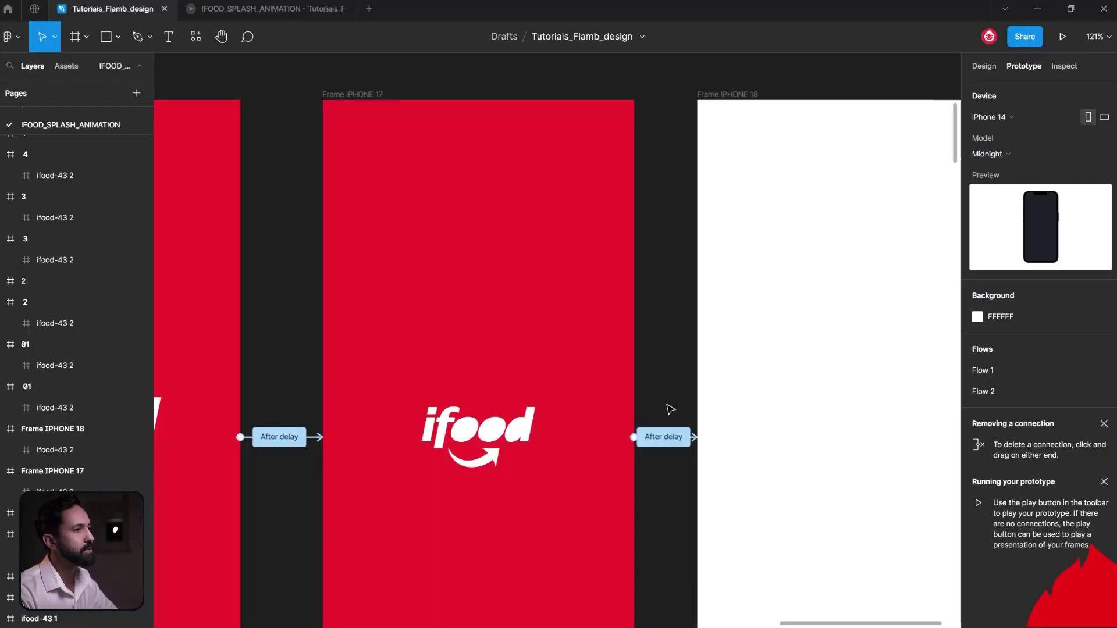
Give the IPHONE 17→18 transition Ease in easing over 400ms, then preview the prototype
scroll(598, 386, "right", 3)
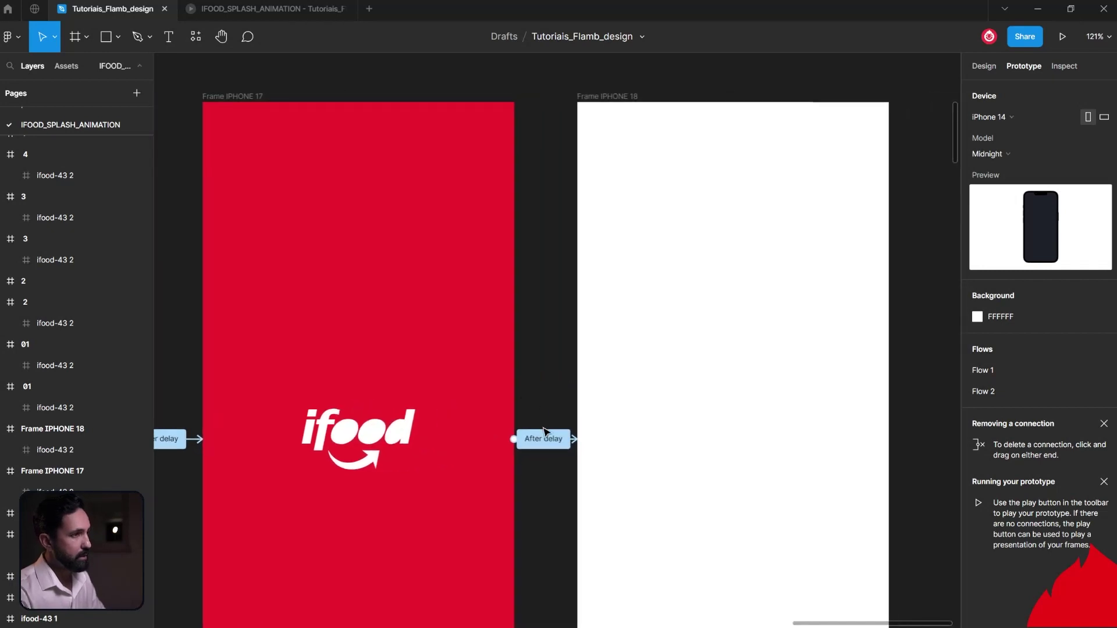
left_click(547, 439)
left_click(868, 364)
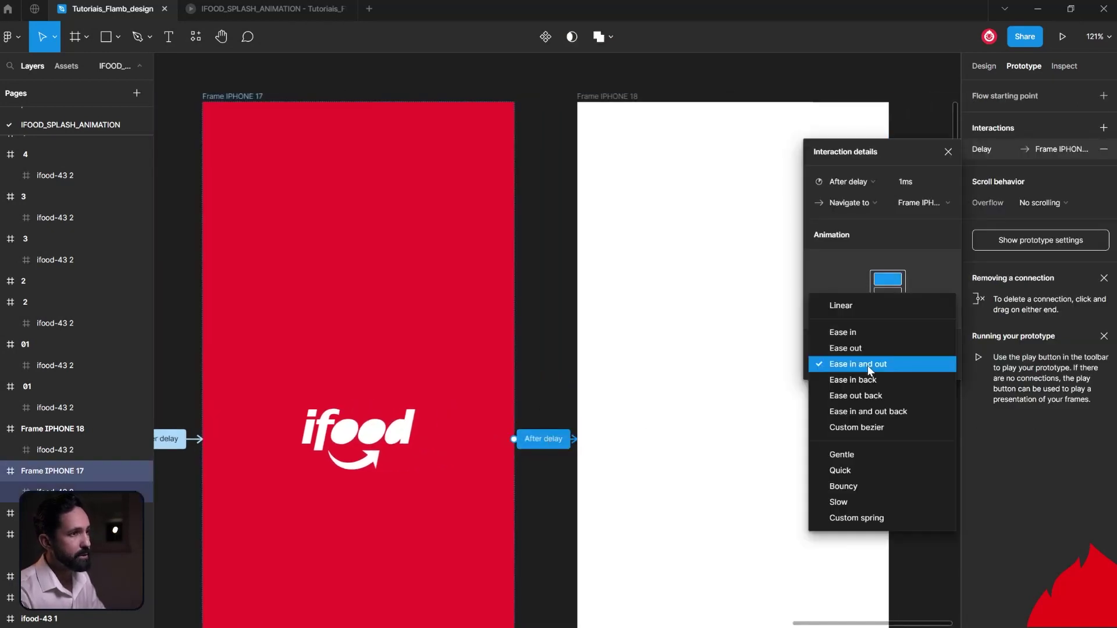
left_click(854, 336)
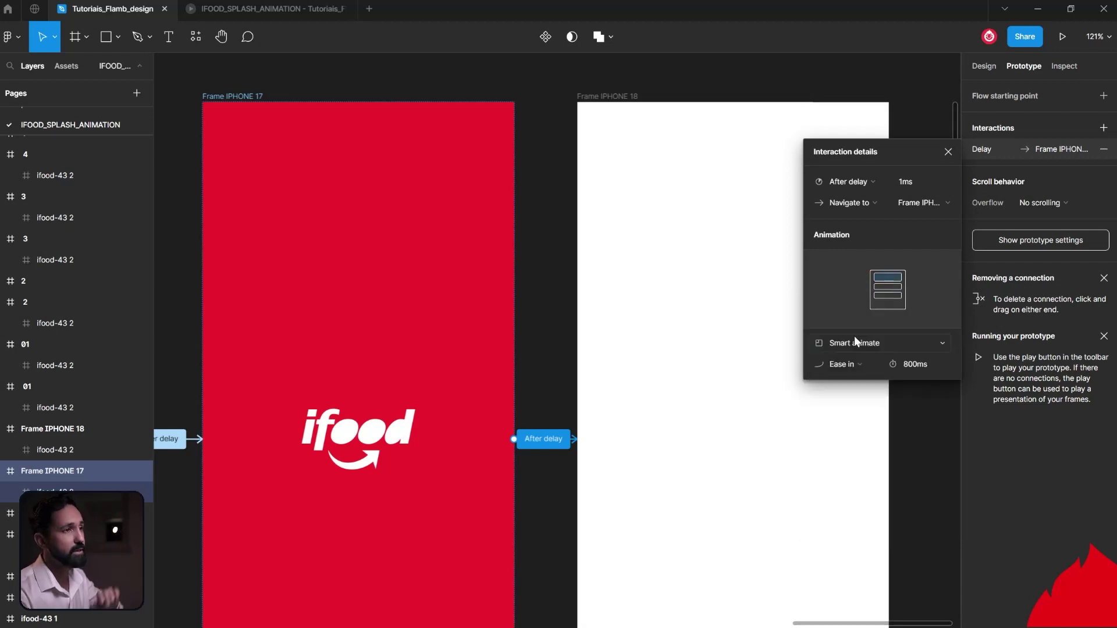
left_click(911, 369)
type("4")
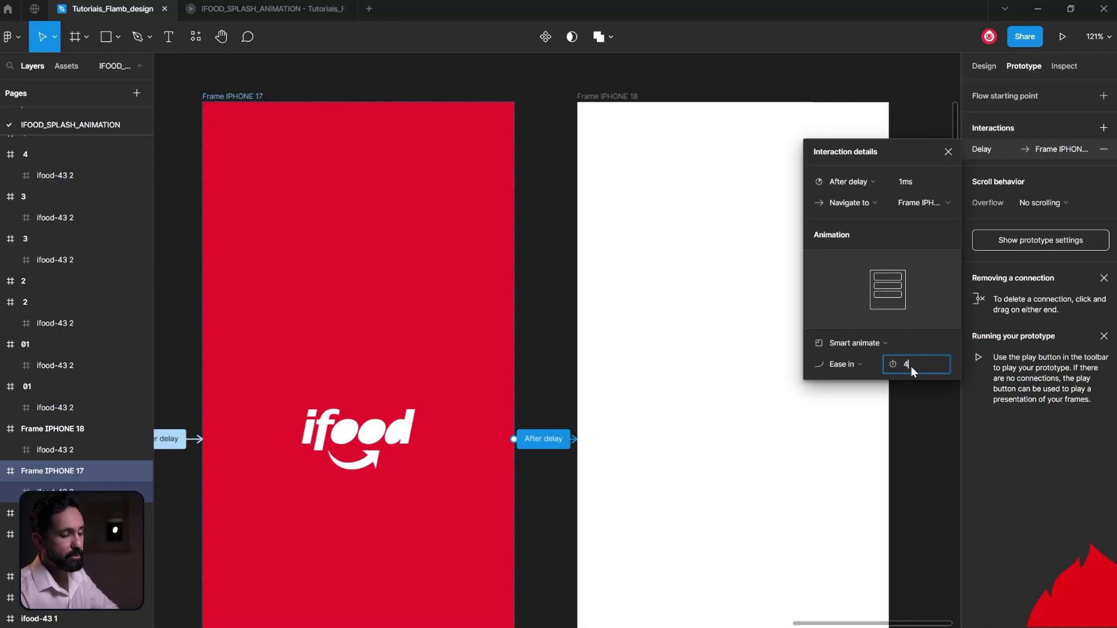
type("00")
left_click(894, 427)
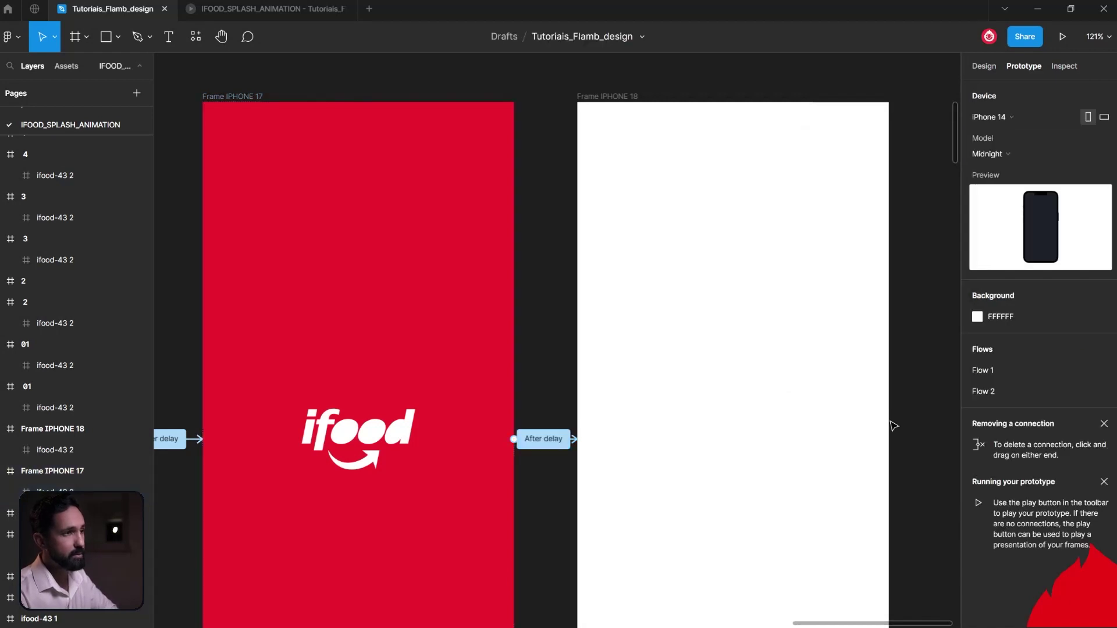
left_click(287, 16)
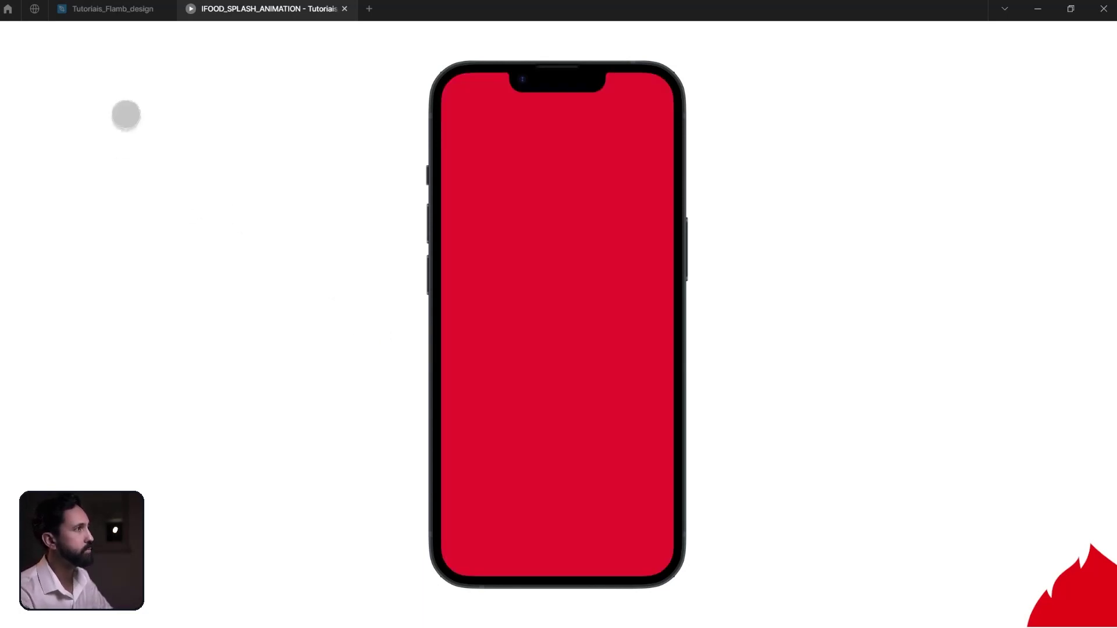
left_click(110, 9)
scroll(591, 506, "down", 3)
Place a copy of the home Welcome screen beside the Flow 2 frames
scroll(593, 557, "down", 5)
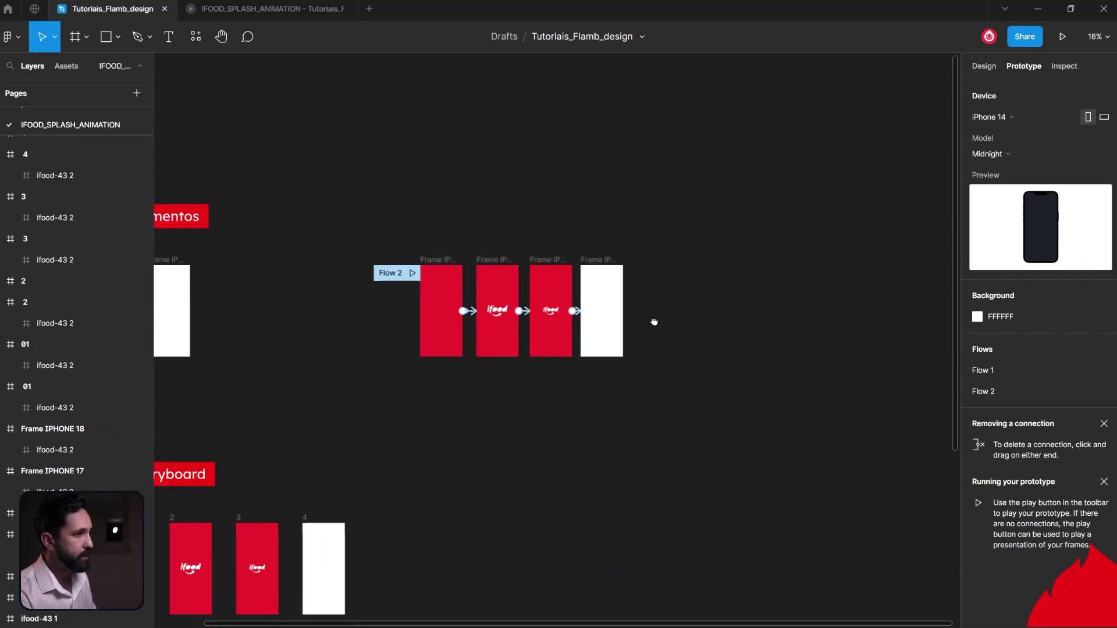
scroll(640, 349, "left", 3)
scroll(489, 402, "down", 3)
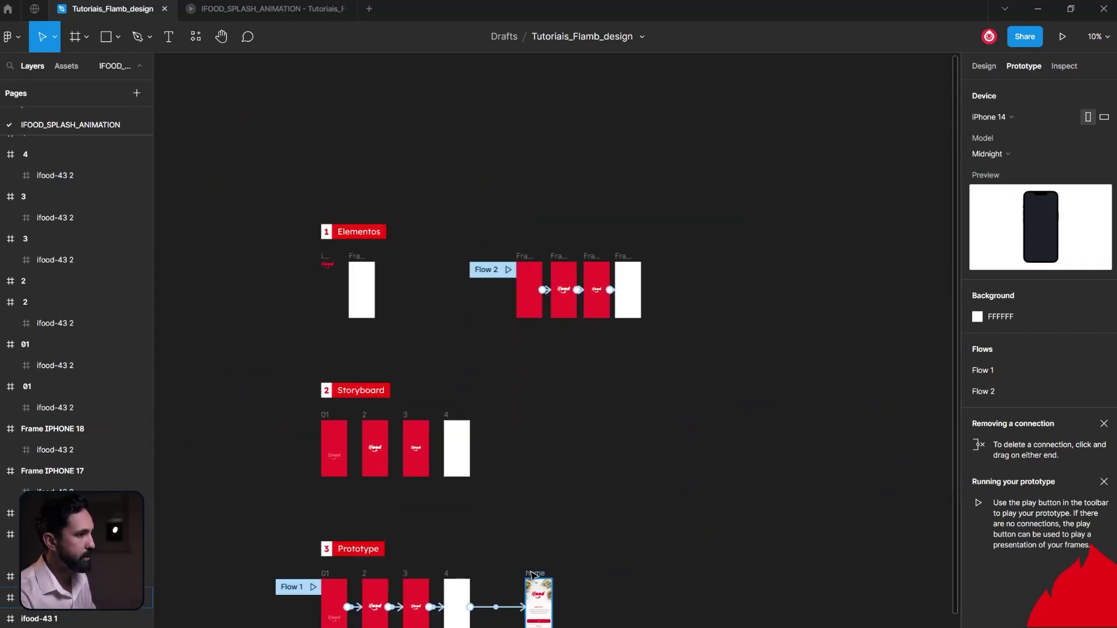
left_click(534, 577)
left_click_drag(533, 575, 688, 262)
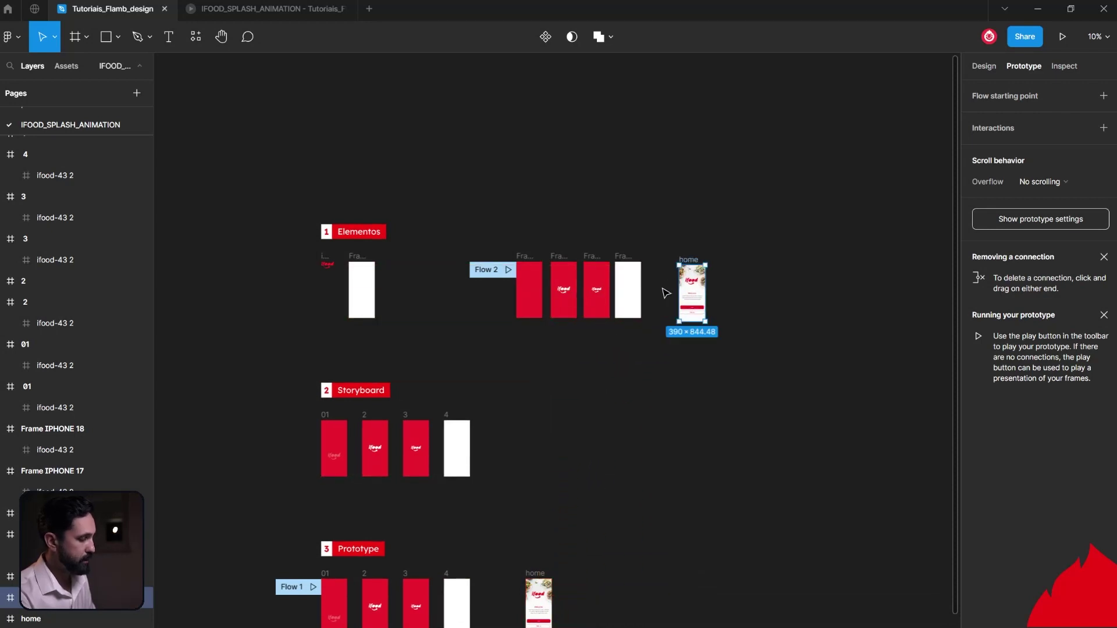
Draw a prototype link from Frame IPHONE 18 to the home screen copy
scroll(666, 292, "up", 3)
scroll(660, 284, "up", 3)
left_click(523, 183)
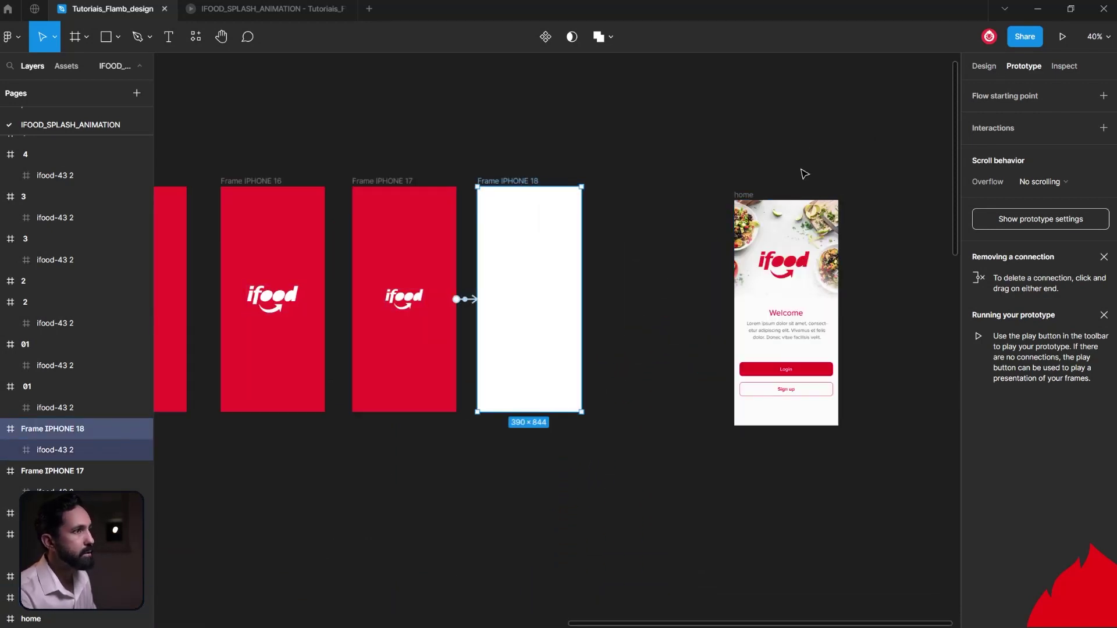
left_click_drag(556, 231, 585, 287)
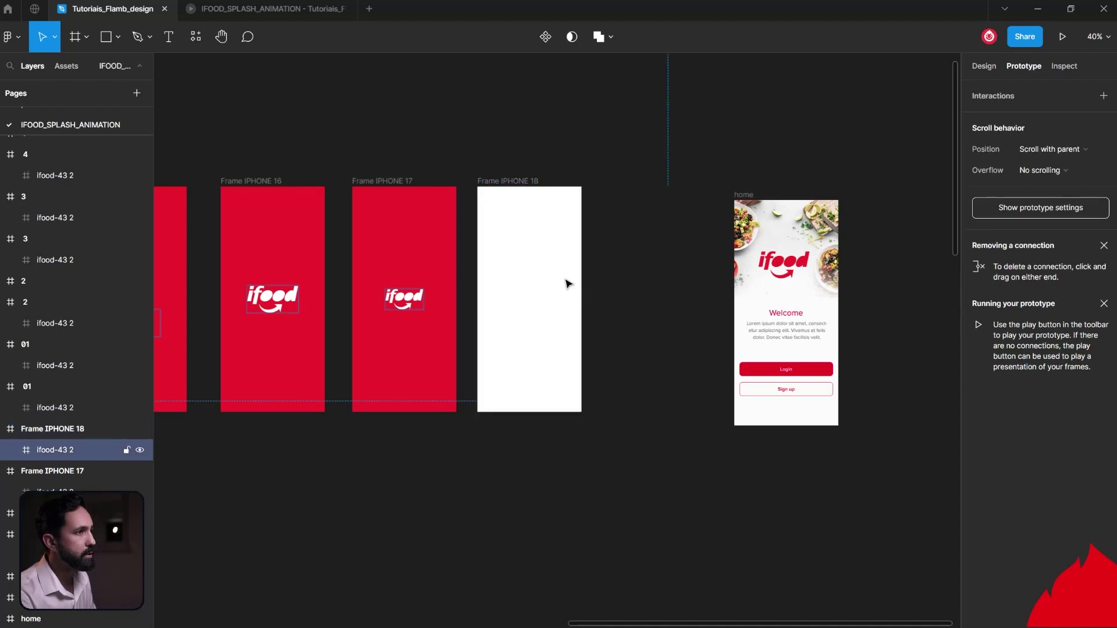
scroll(568, 284, "up", 3)
left_click(310, 169)
scroll(361, 233, "down", 1)
scroll(419, 311, "down", 1)
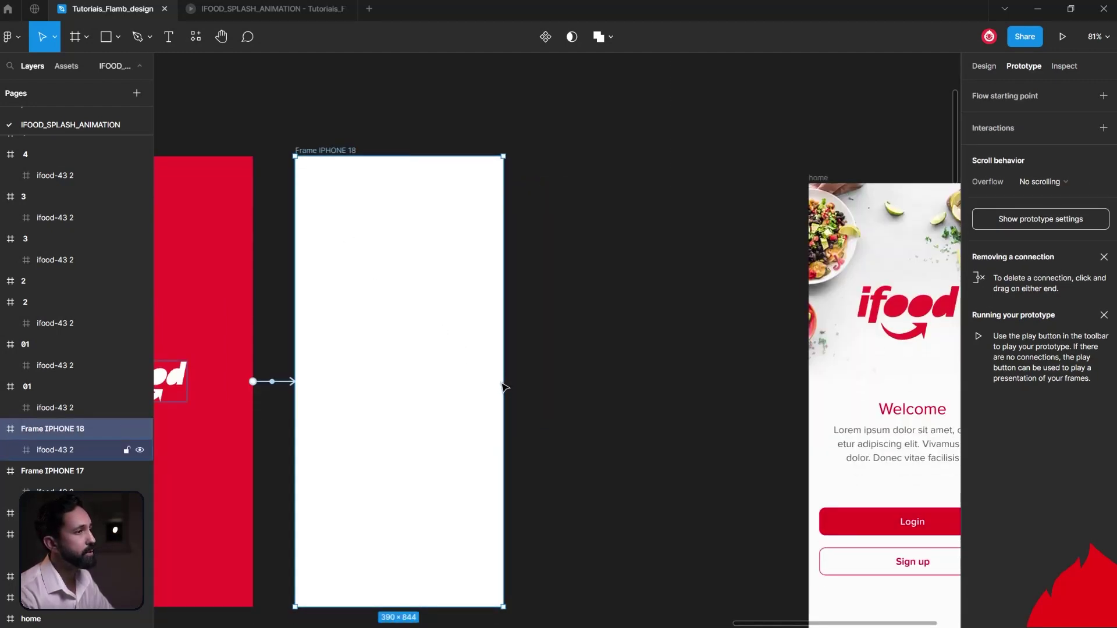
left_click_drag(503, 382, 510, 388)
left_click_drag(802, 418, 814, 363)
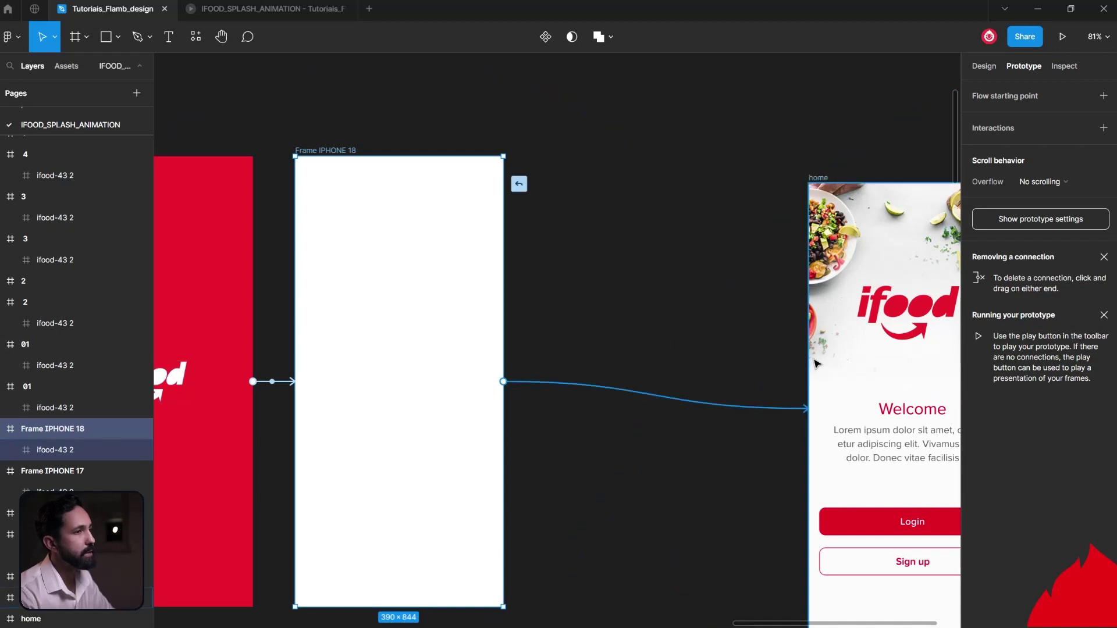
Make the IPHONE 18→home link fire After delay of 1ms with Ease in and out easing
left_click_drag(729, 290, 481, 282)
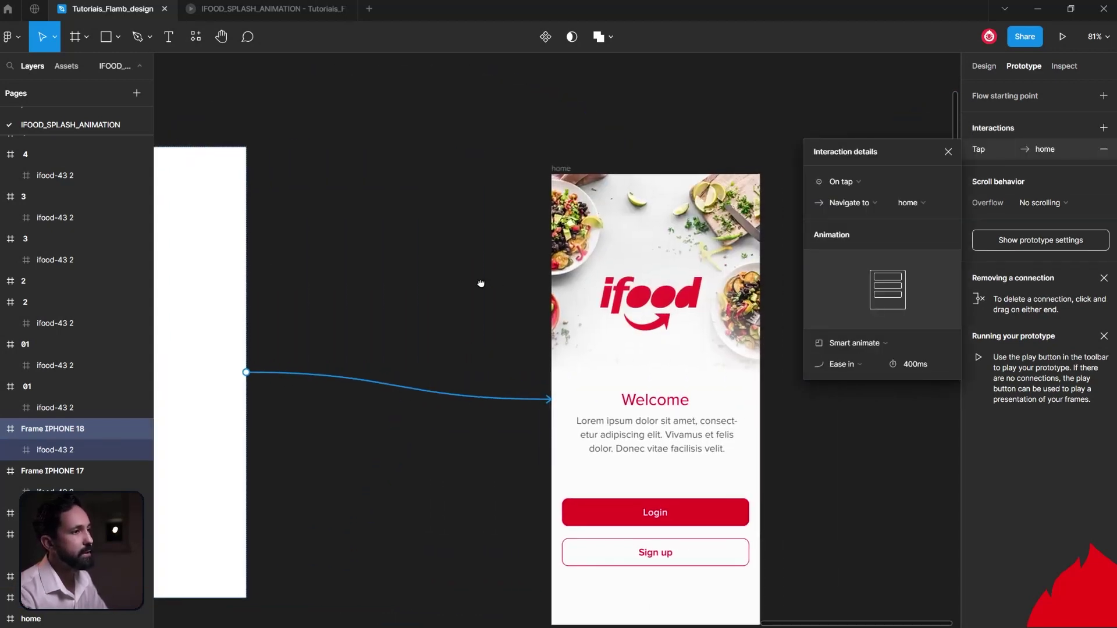
left_click(845, 181)
left_click(851, 345)
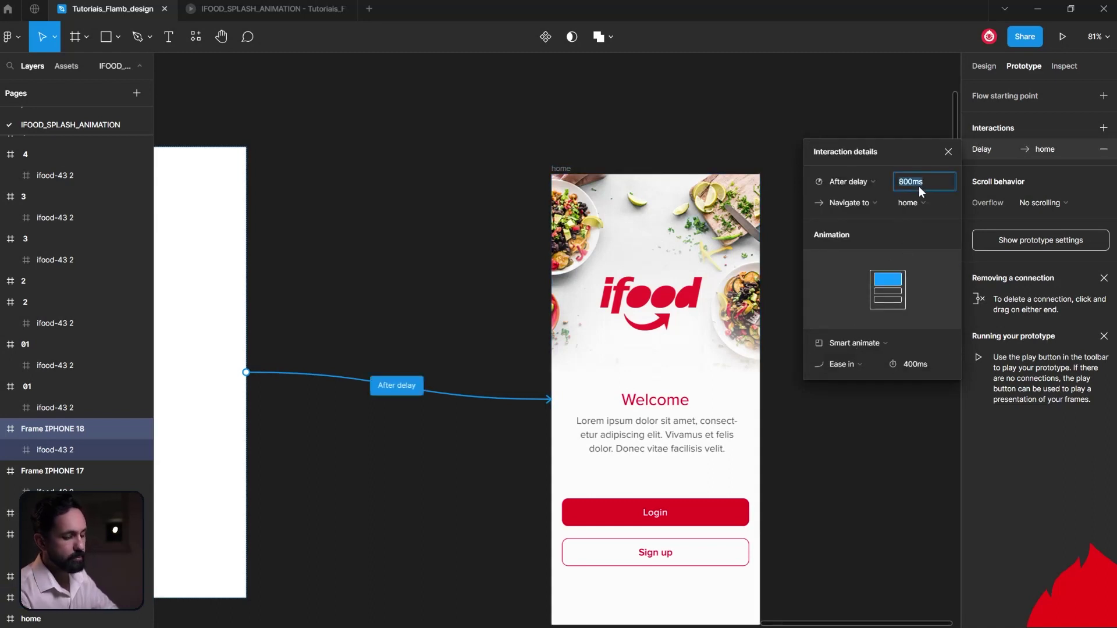
type("1")
key("Return")
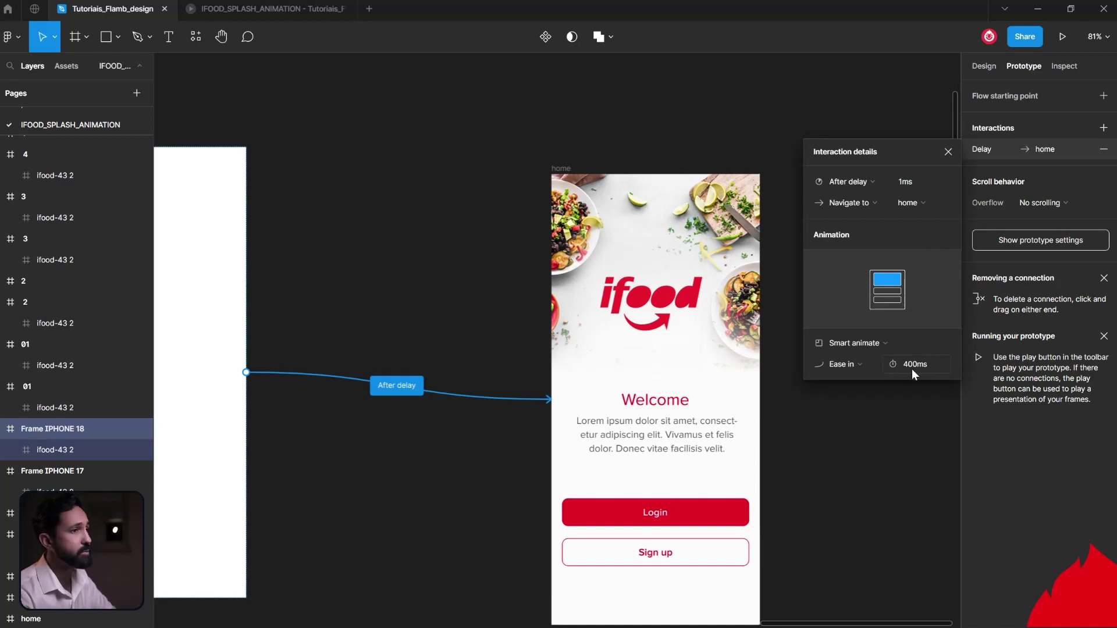
left_click(851, 365)
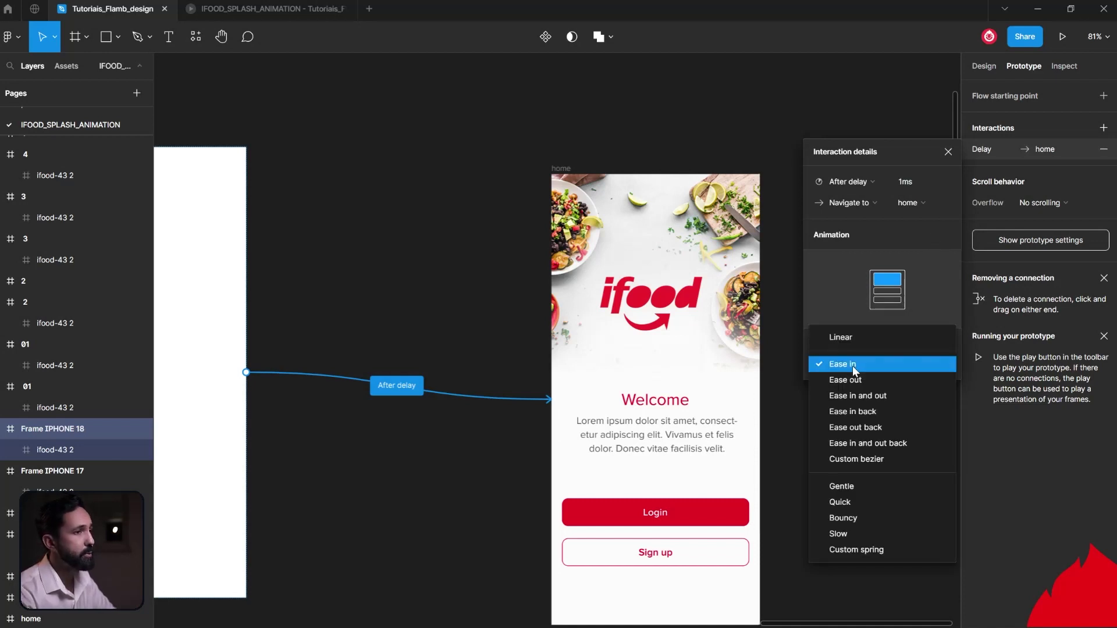
left_click(857, 398)
left_click(295, 12)
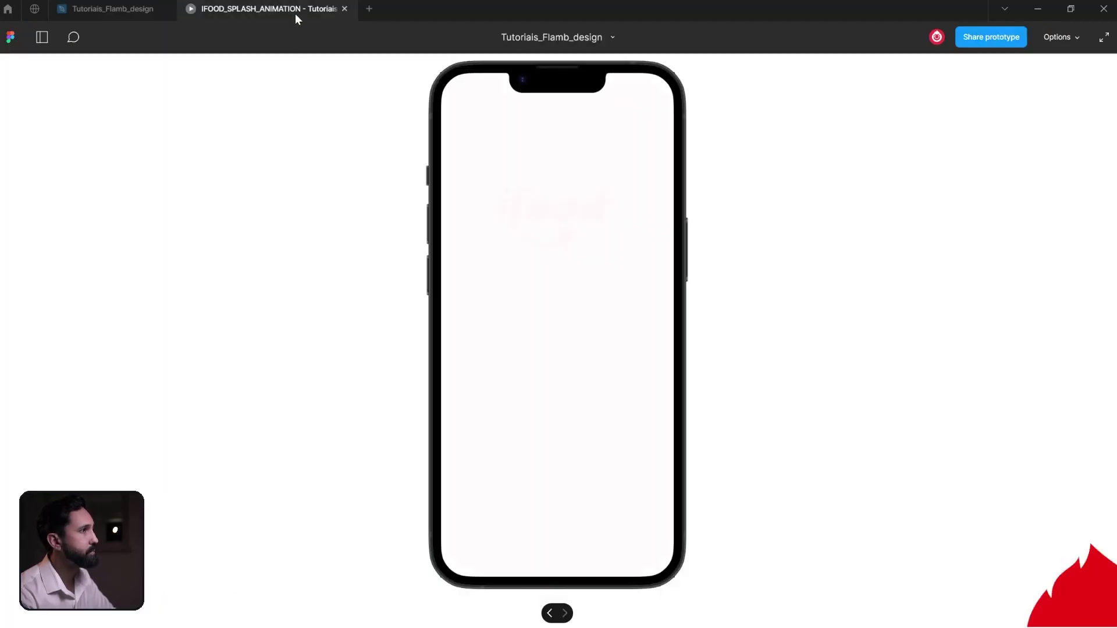
key("r")
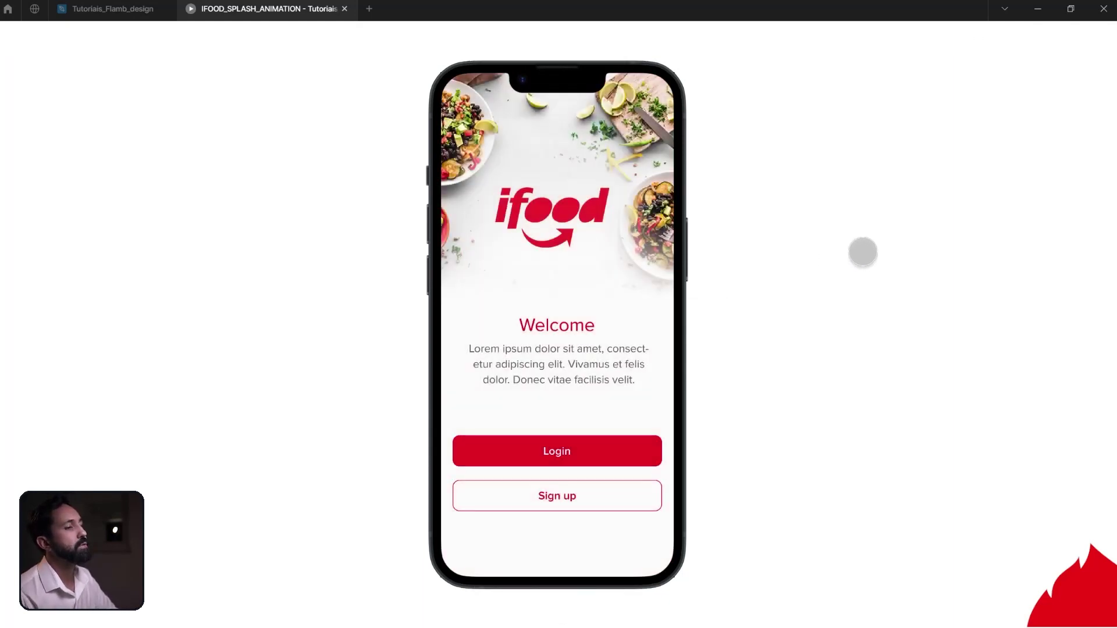
key("r")
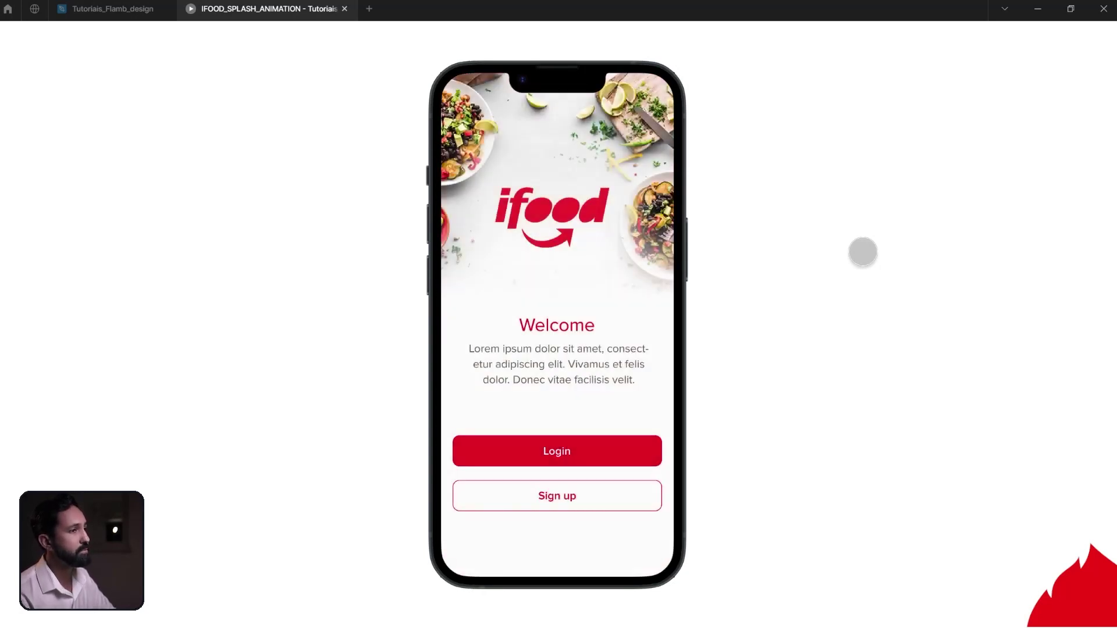
key("r")
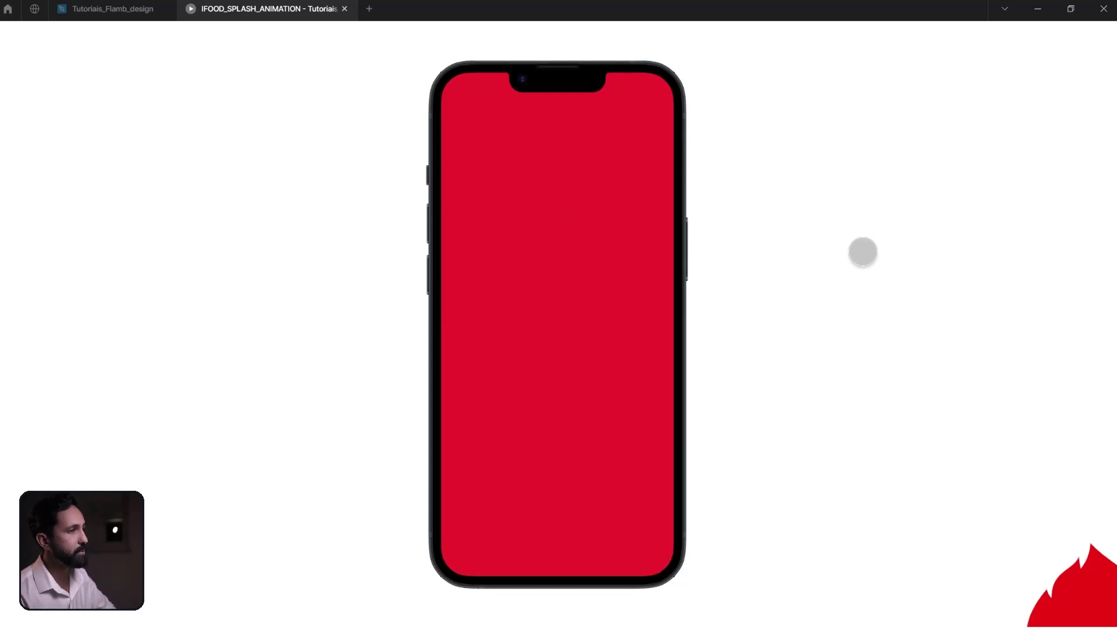